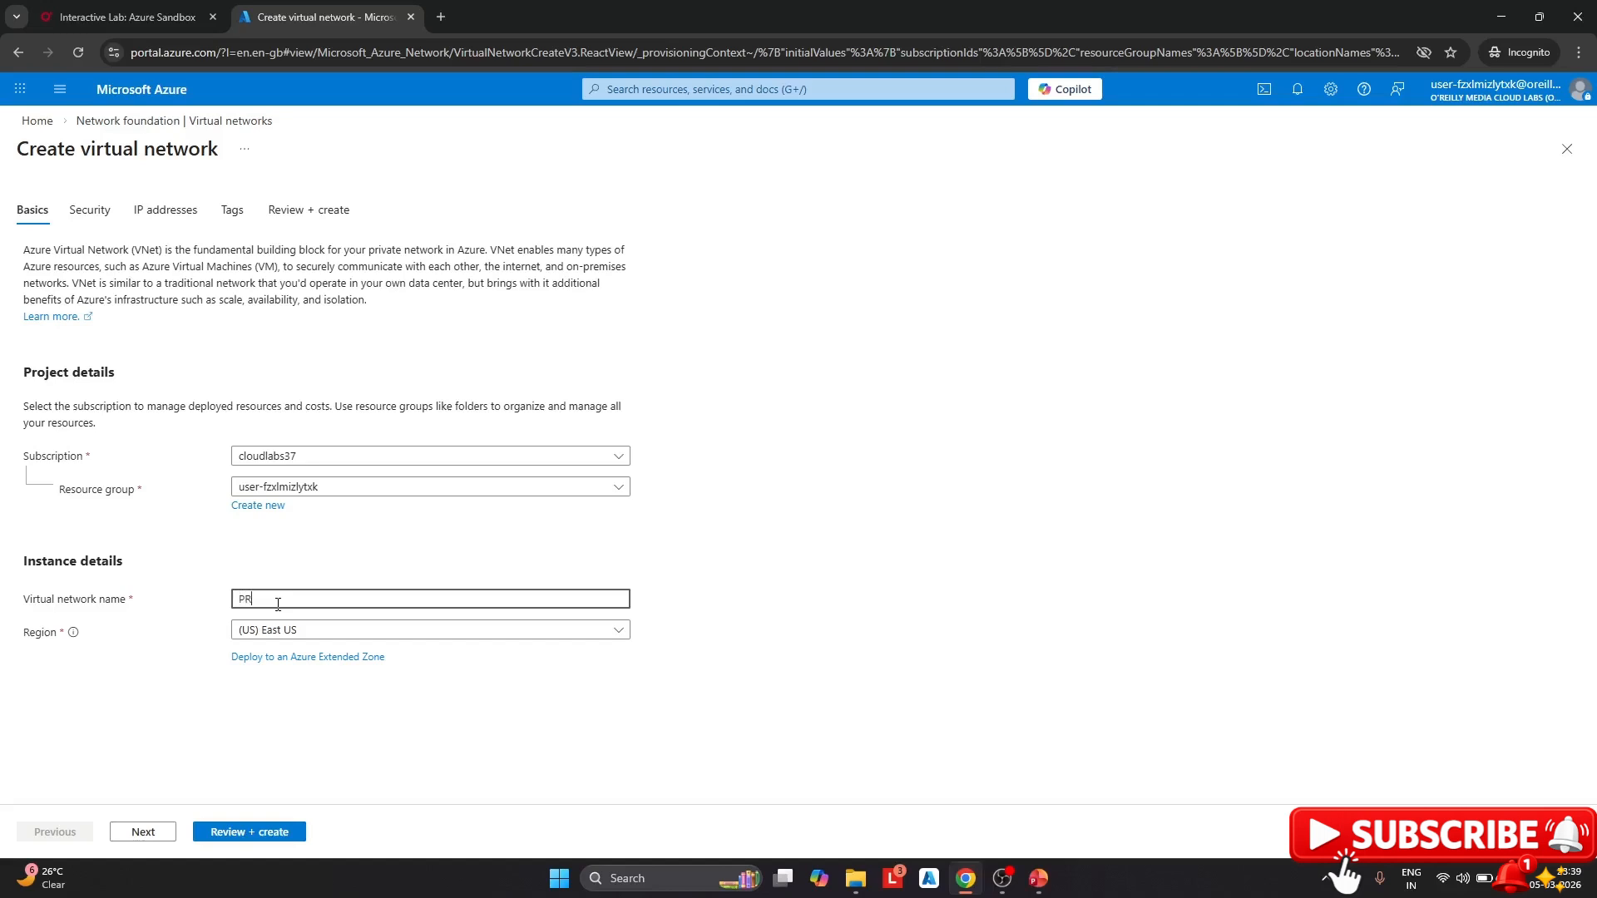
Name the virtual network PrivateVnet, enable Azure Bastion, and view its IP address settings
key(BackSpace)
key(BackSpace)
text(P)
click(89, 211)
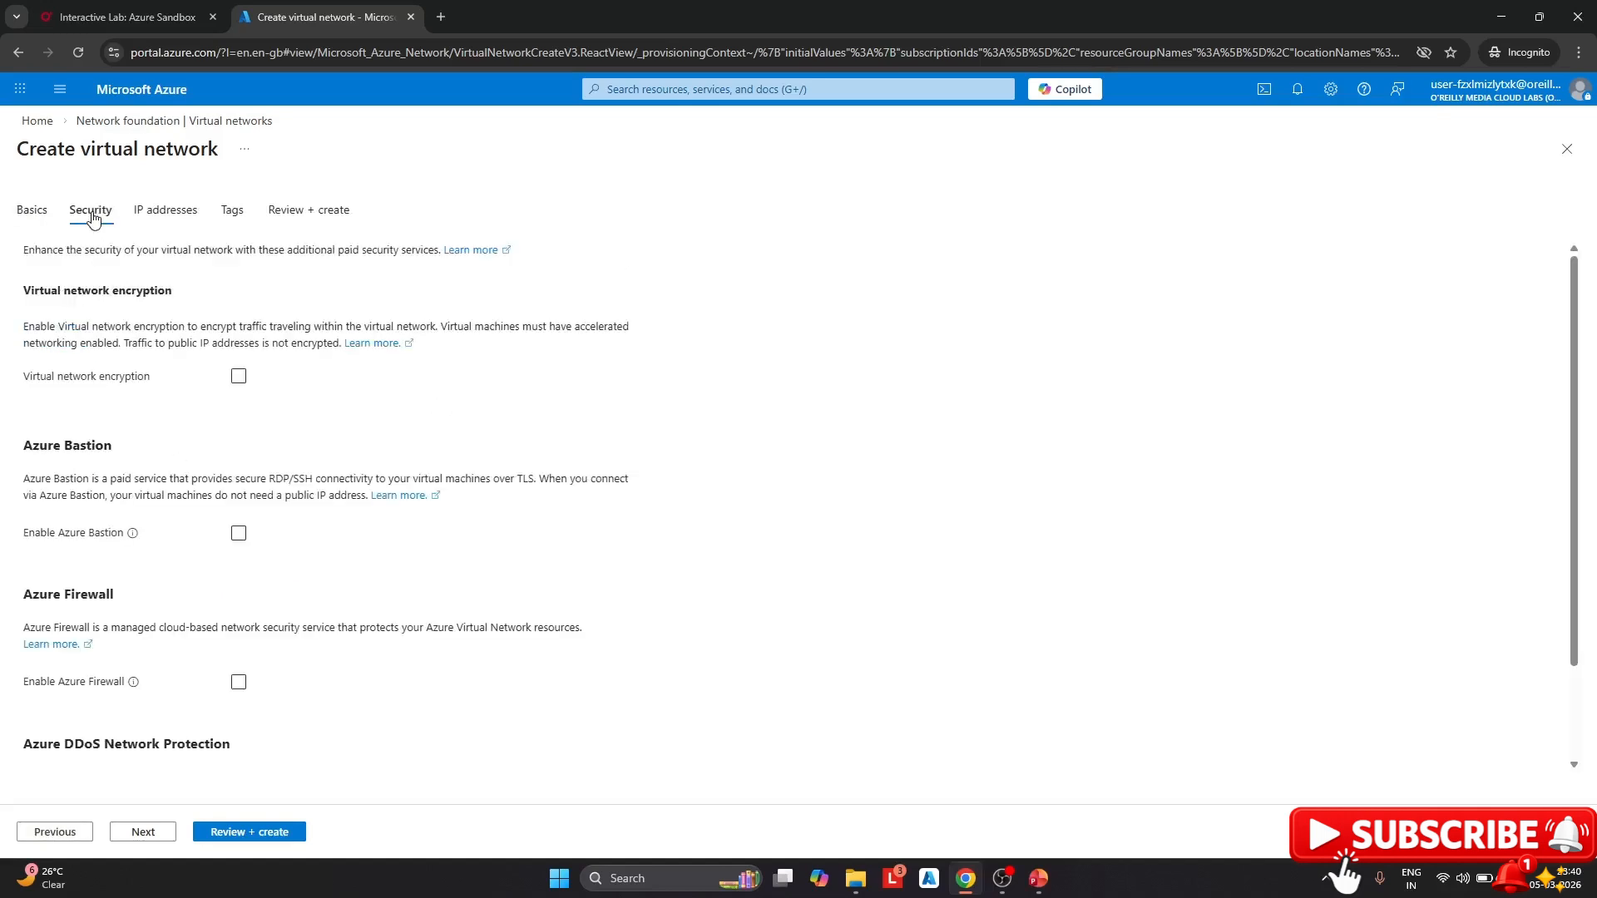
click(239, 534)
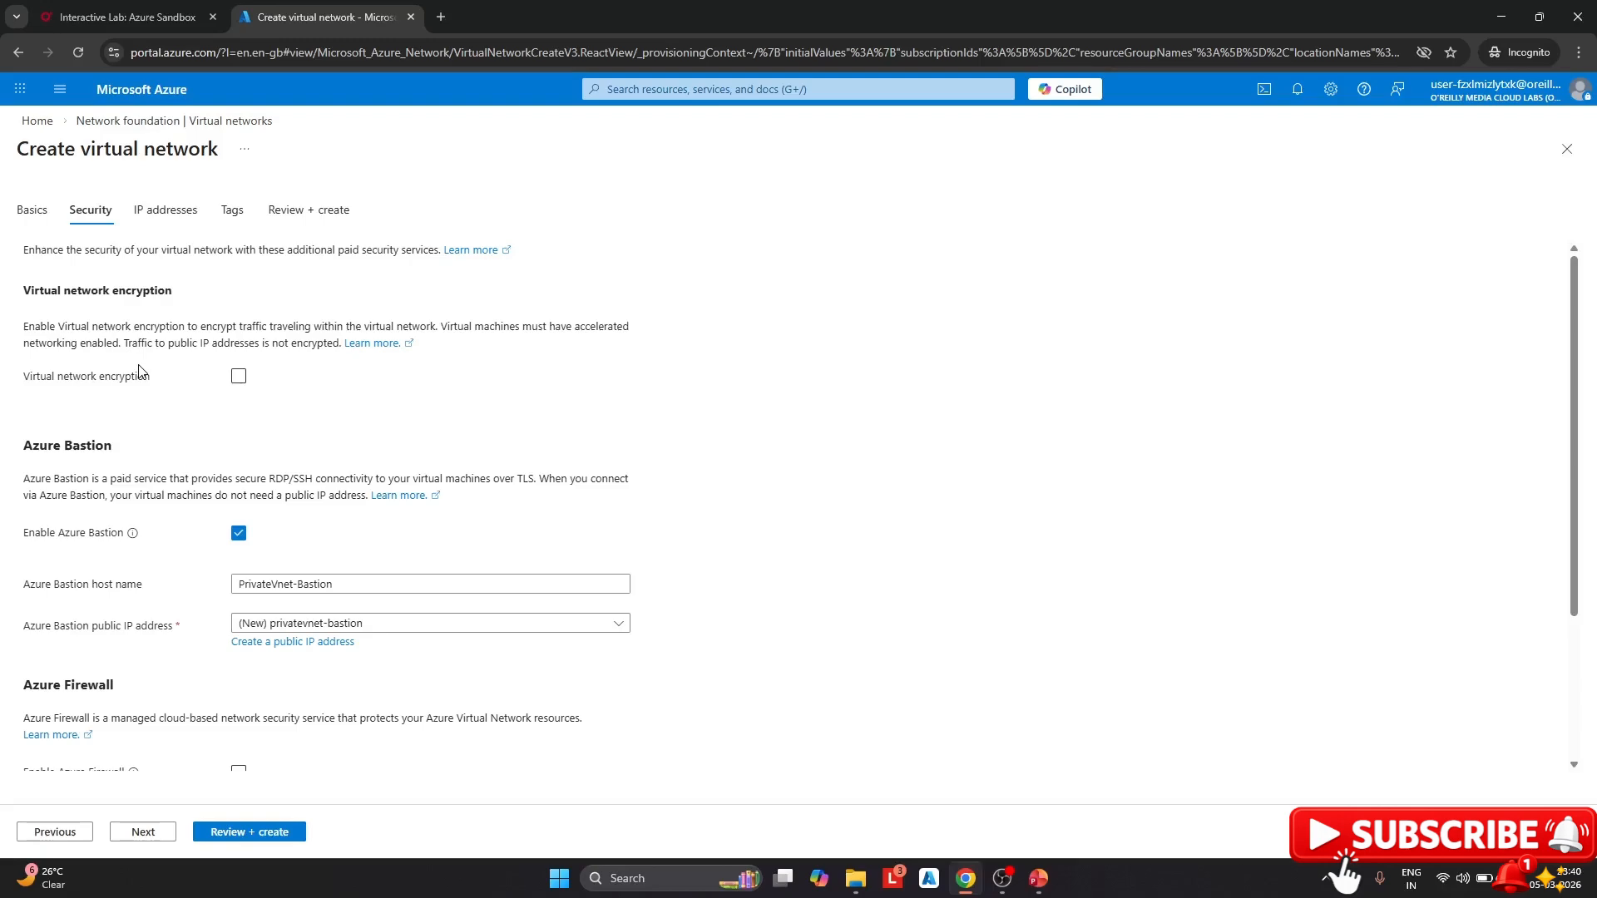
scroll(146, 366, down, 3)
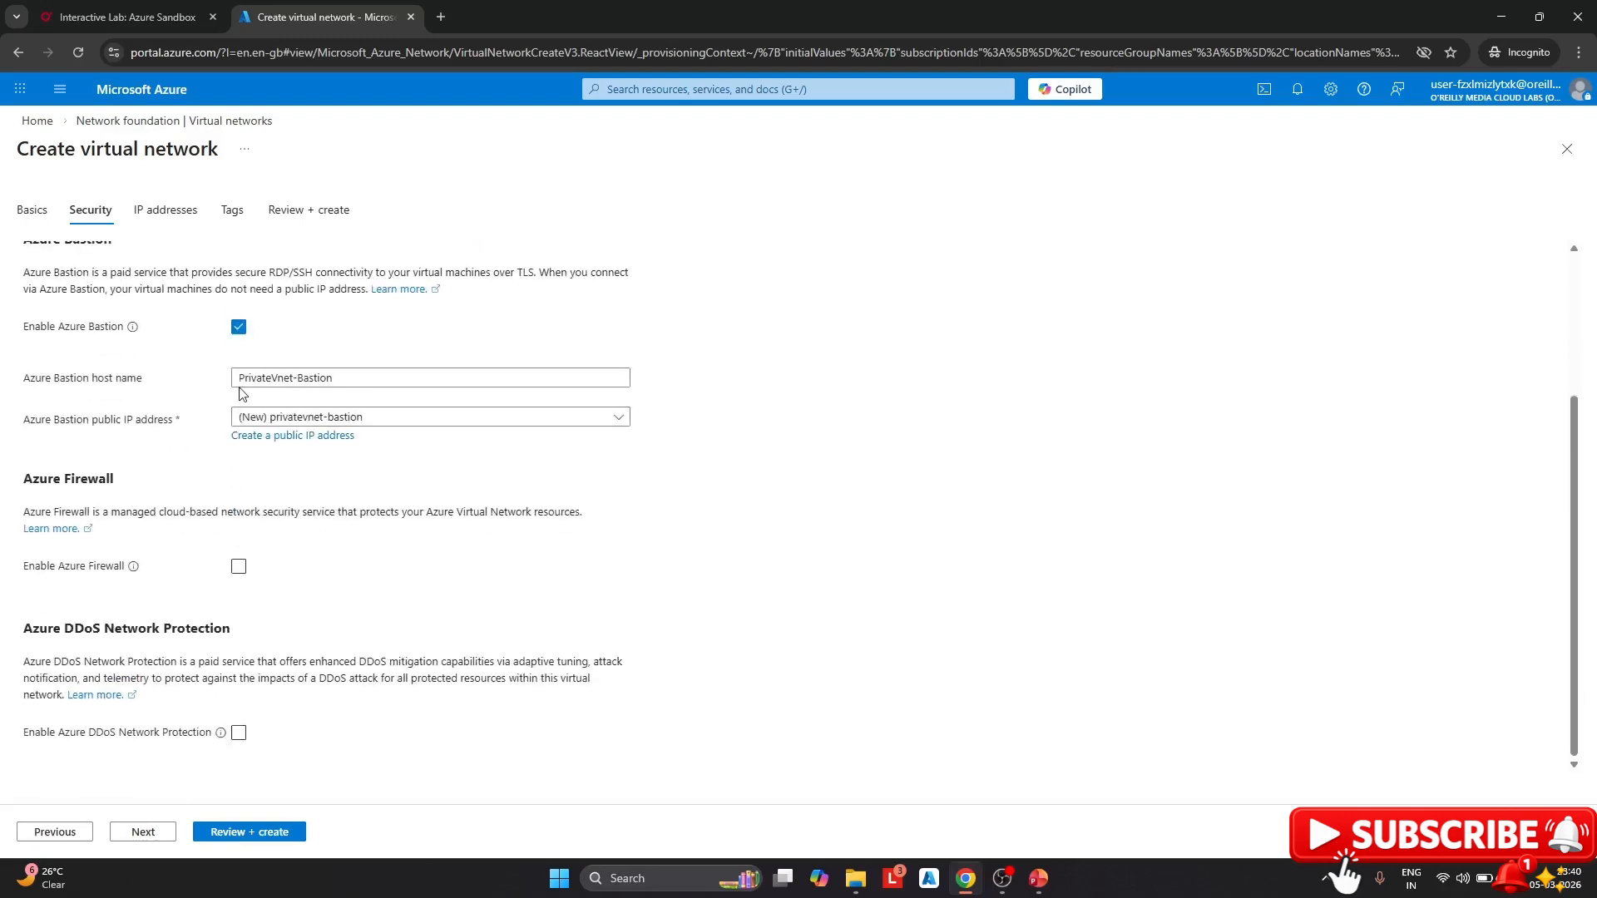
scroll(169, 362, up, 3)
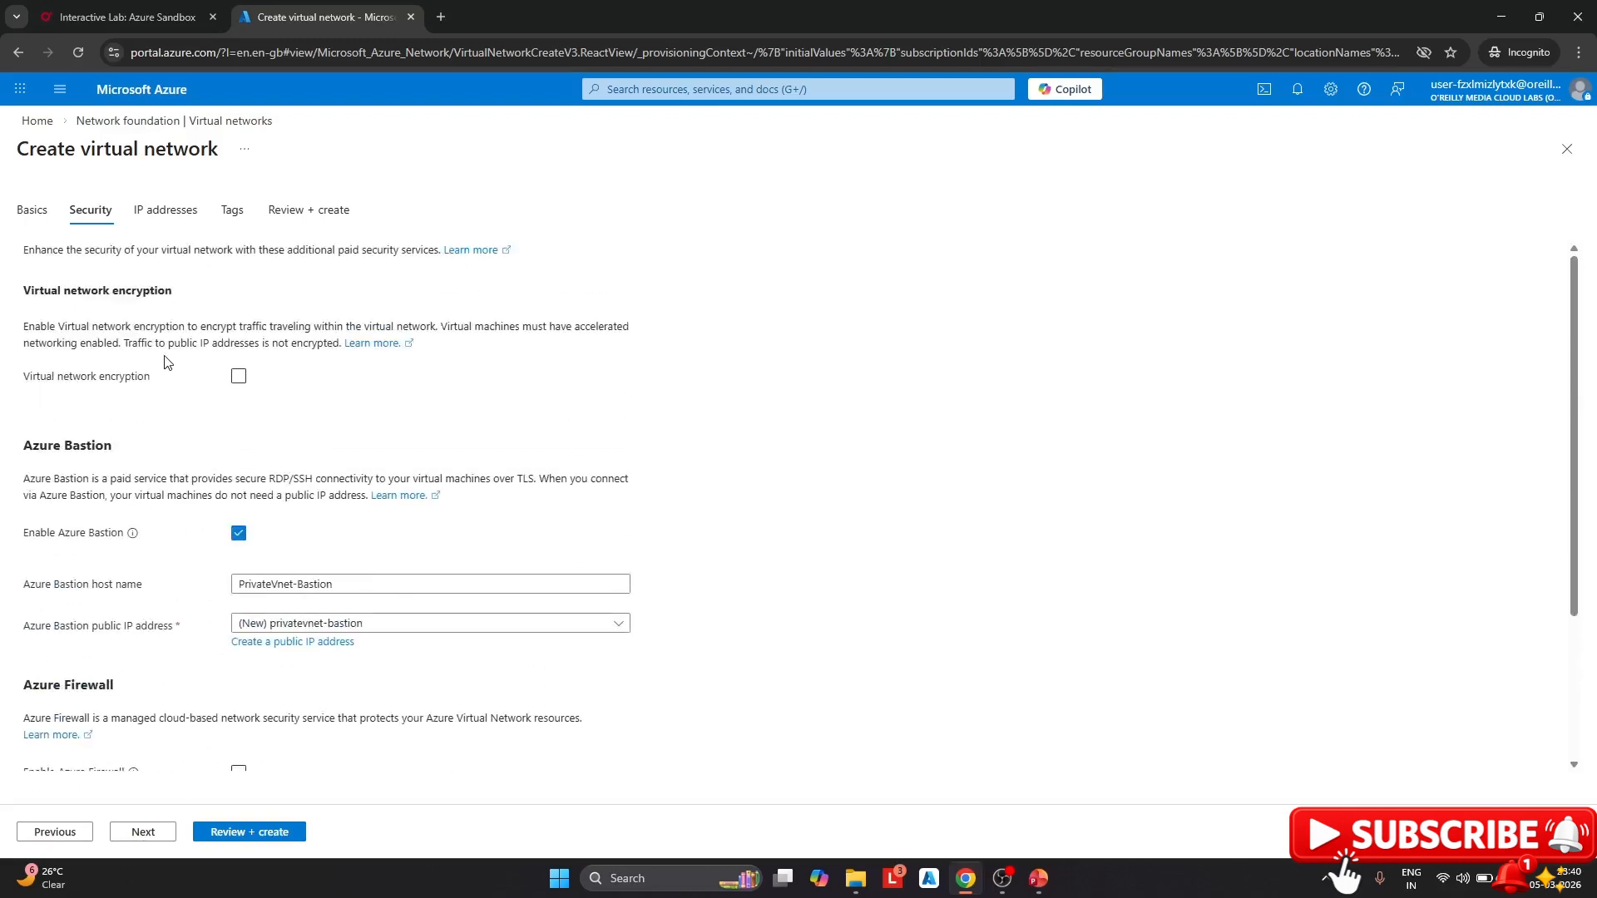
click(171, 218)
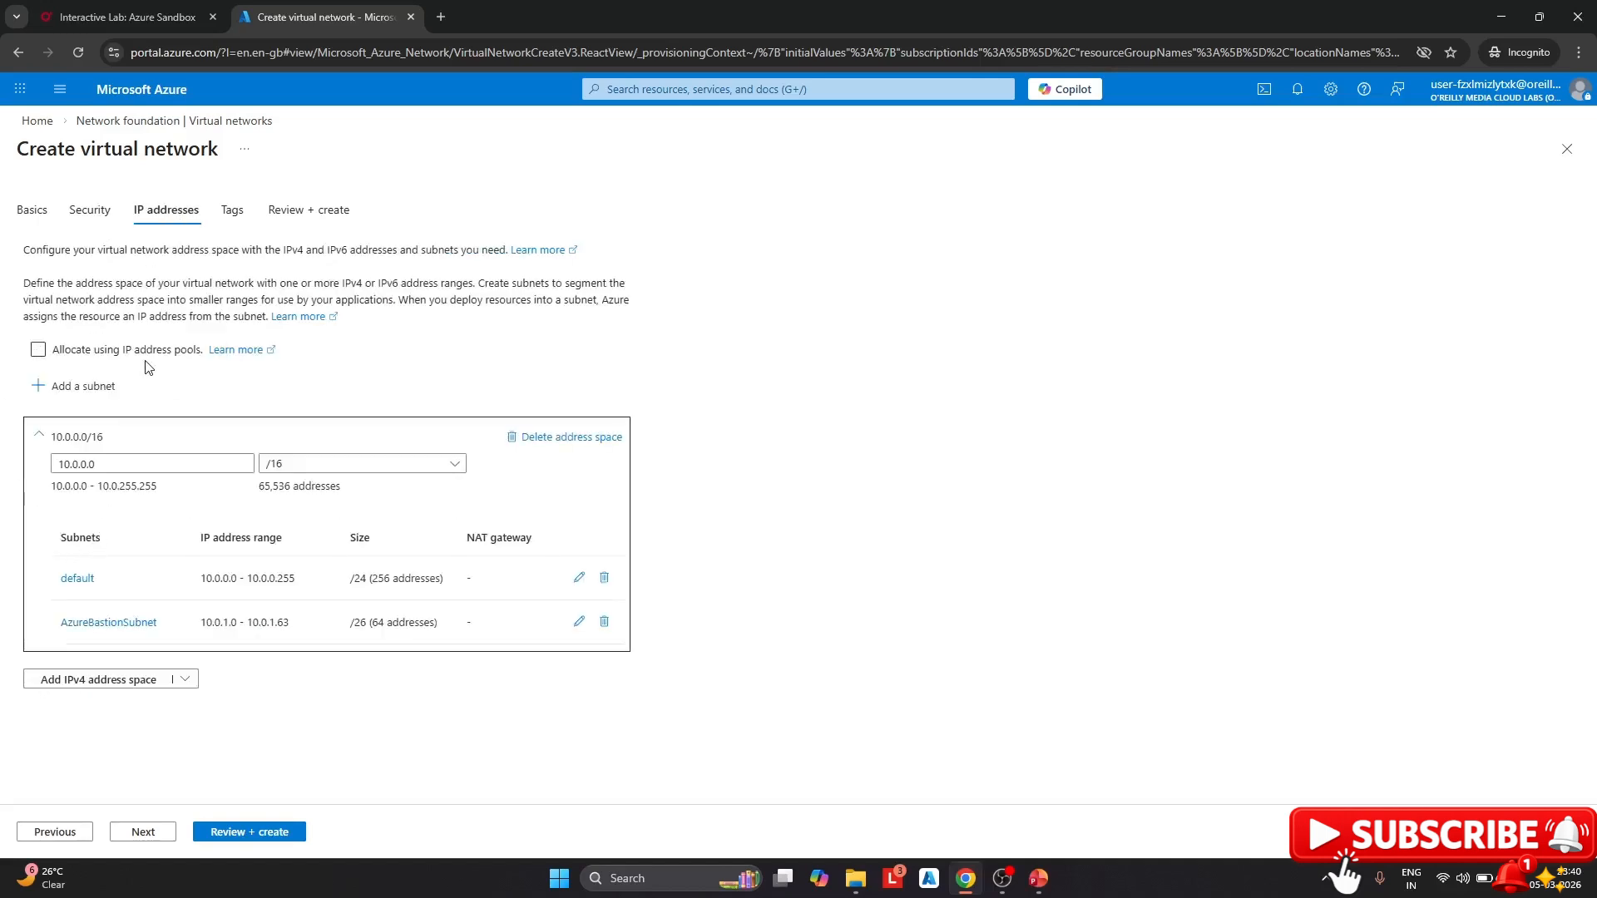
Rename the default subnet to backendSubnet and send PrivateVnet to Review + create
click(585, 581)
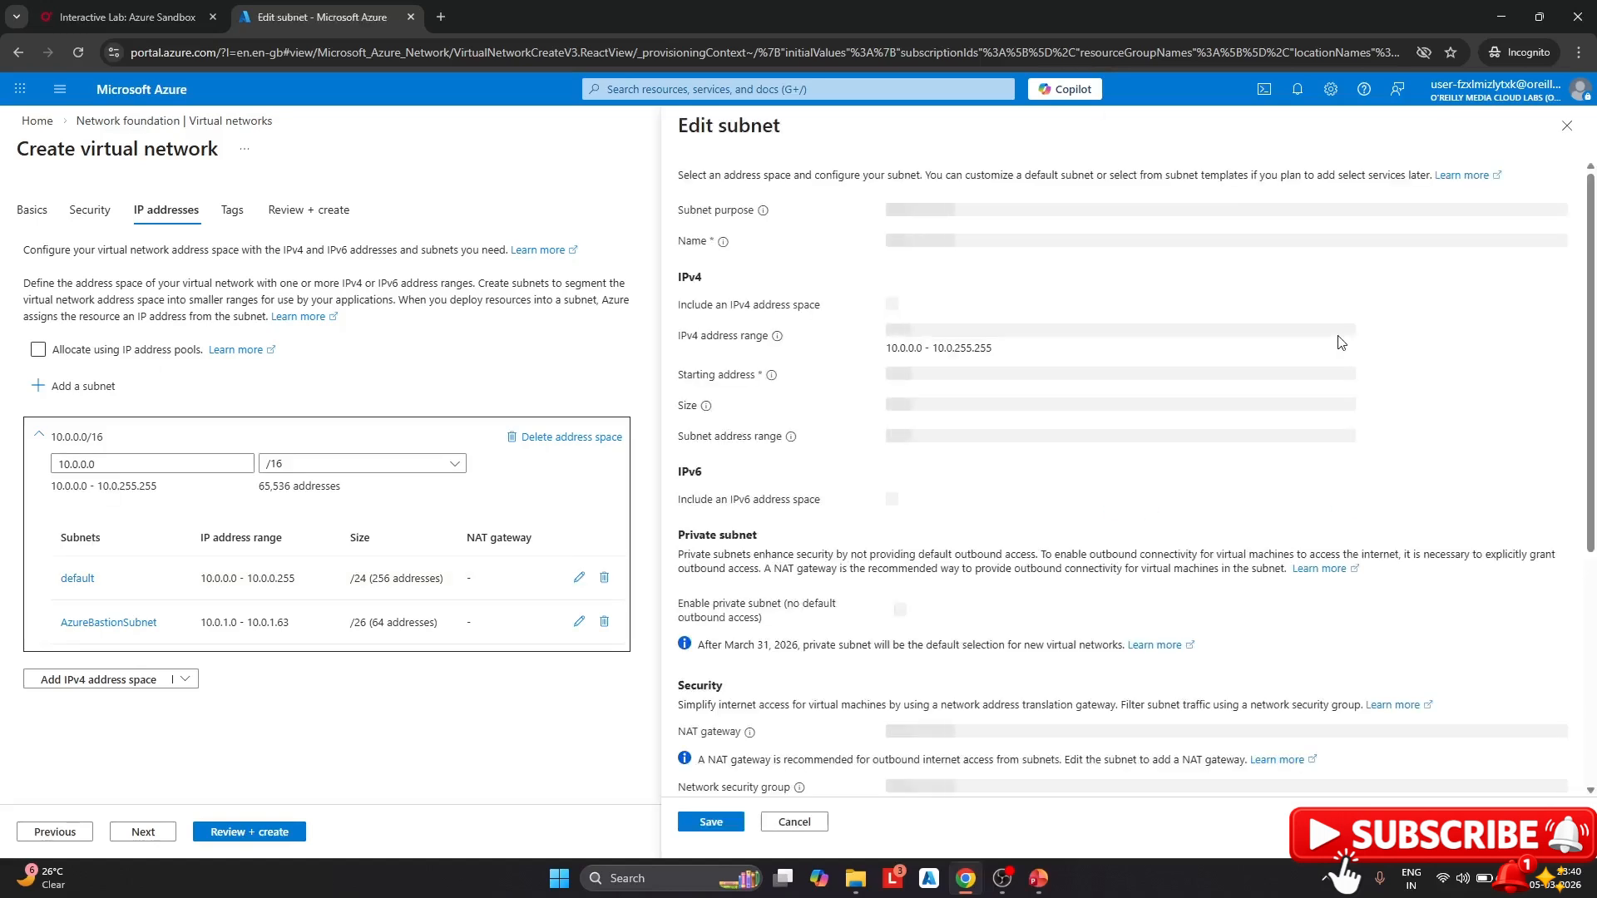
double_click(991, 241)
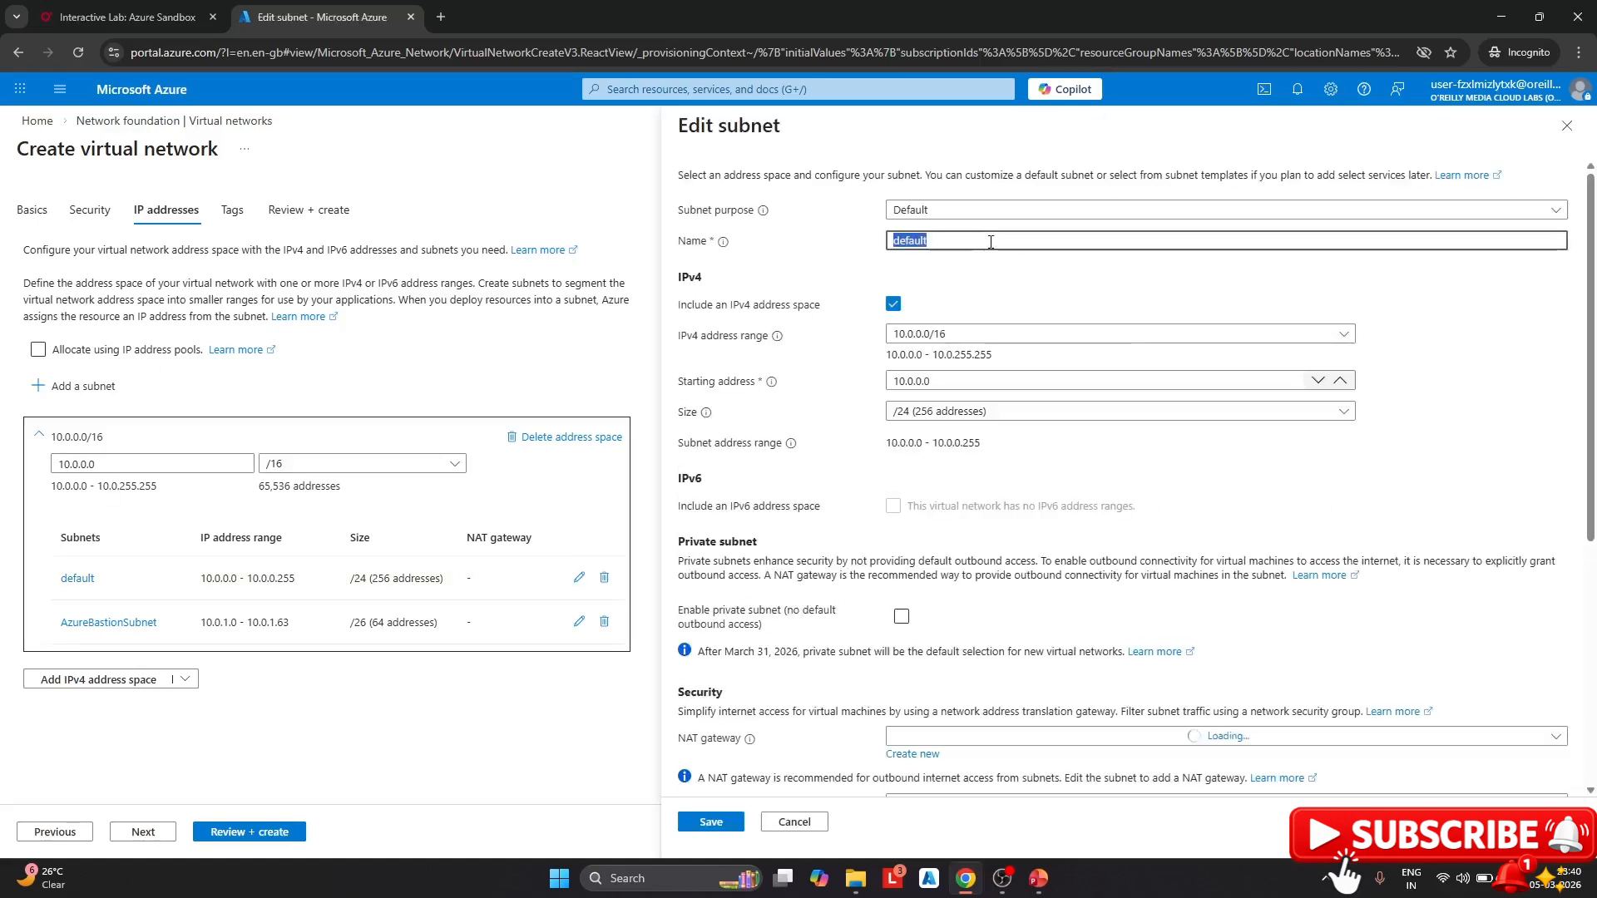
text(backendSubnet)
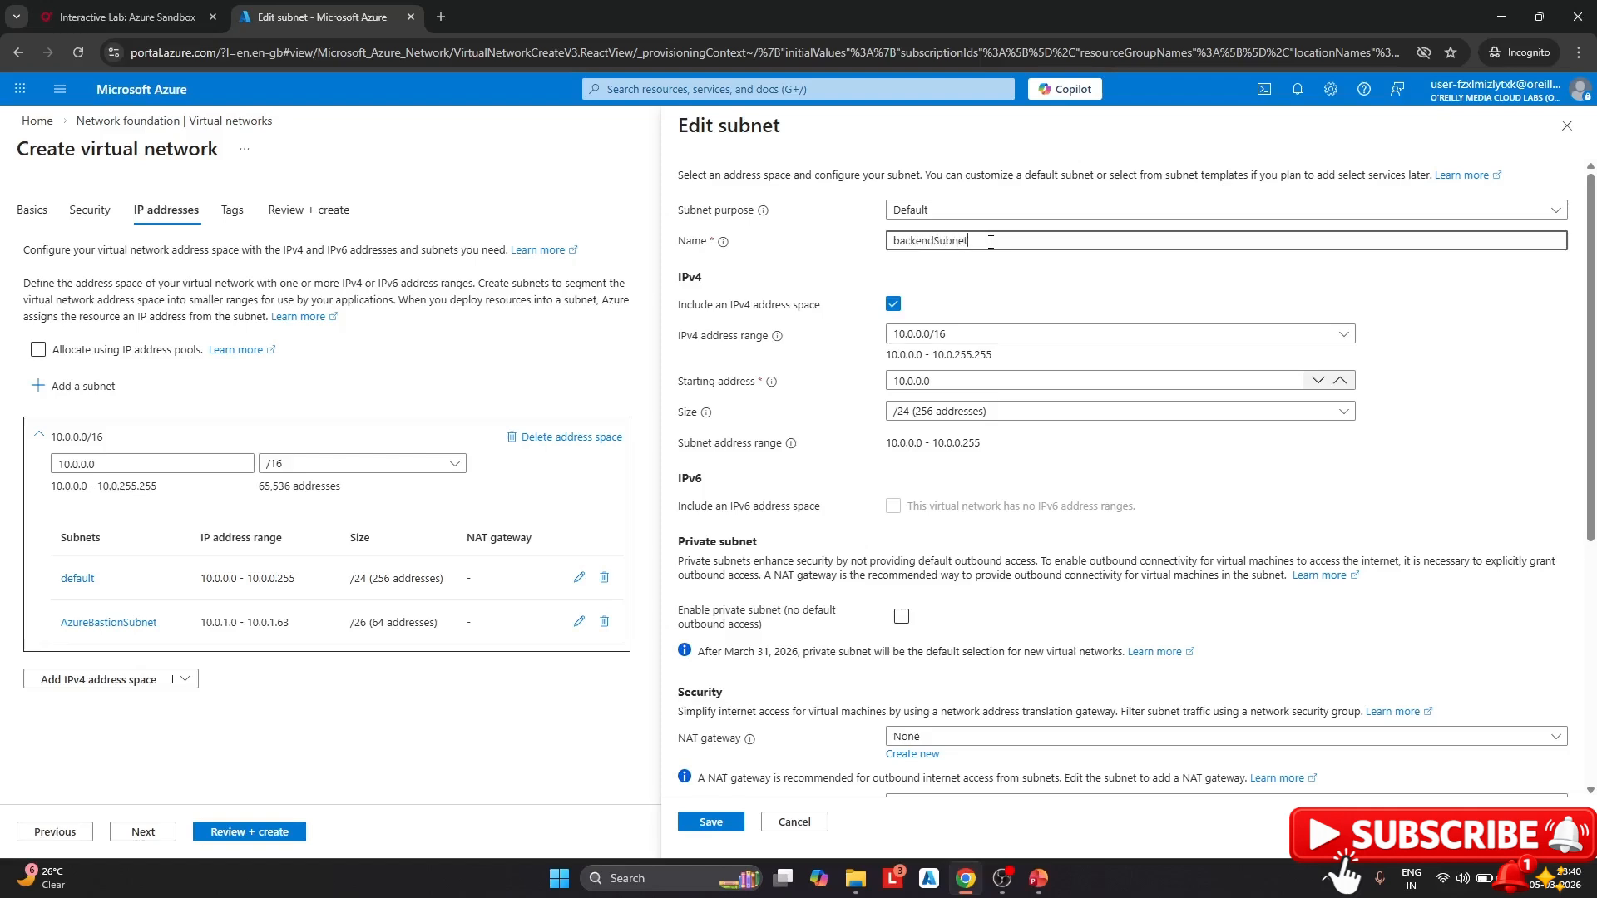
click(720, 825)
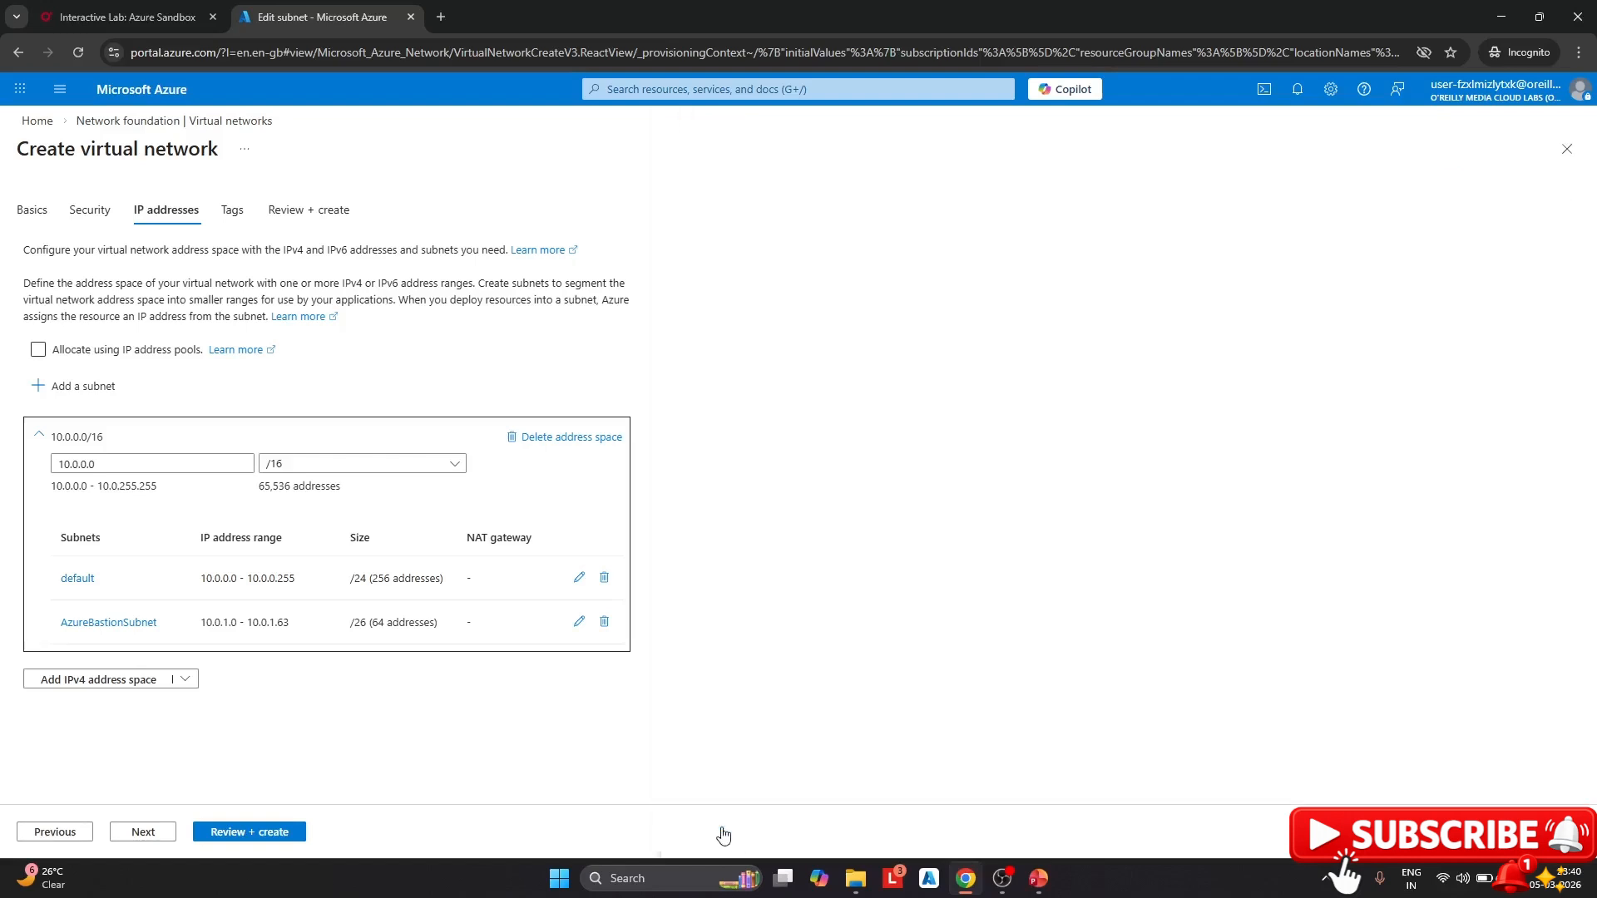
click(293, 833)
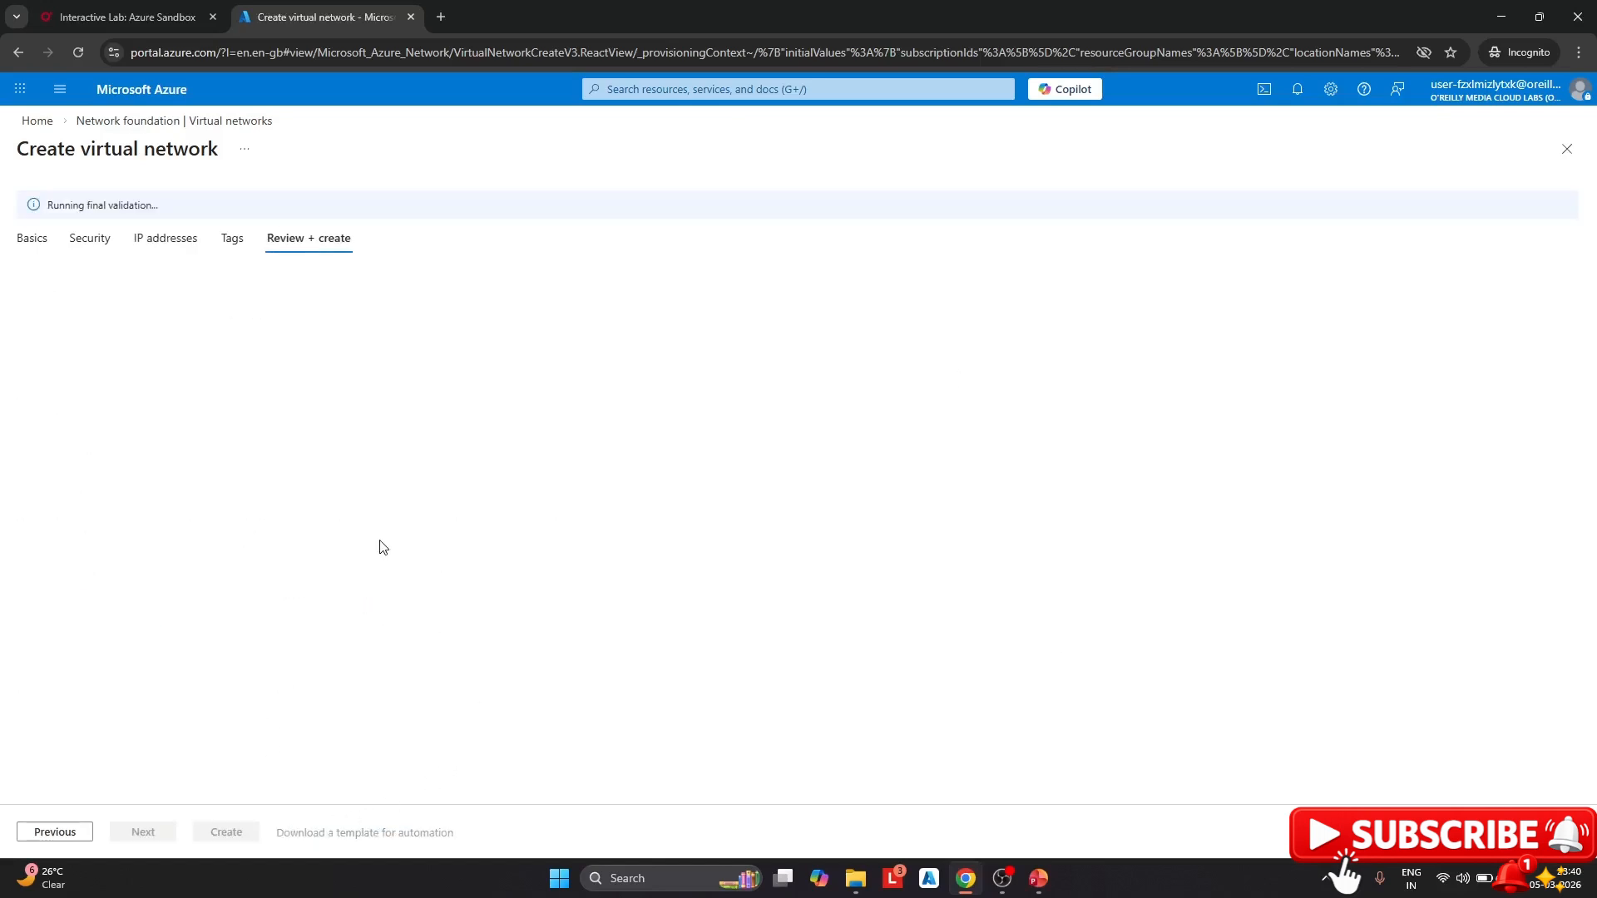
Create PrivateVnet and go back to the portal Home page once deployment finishes
click(233, 832)
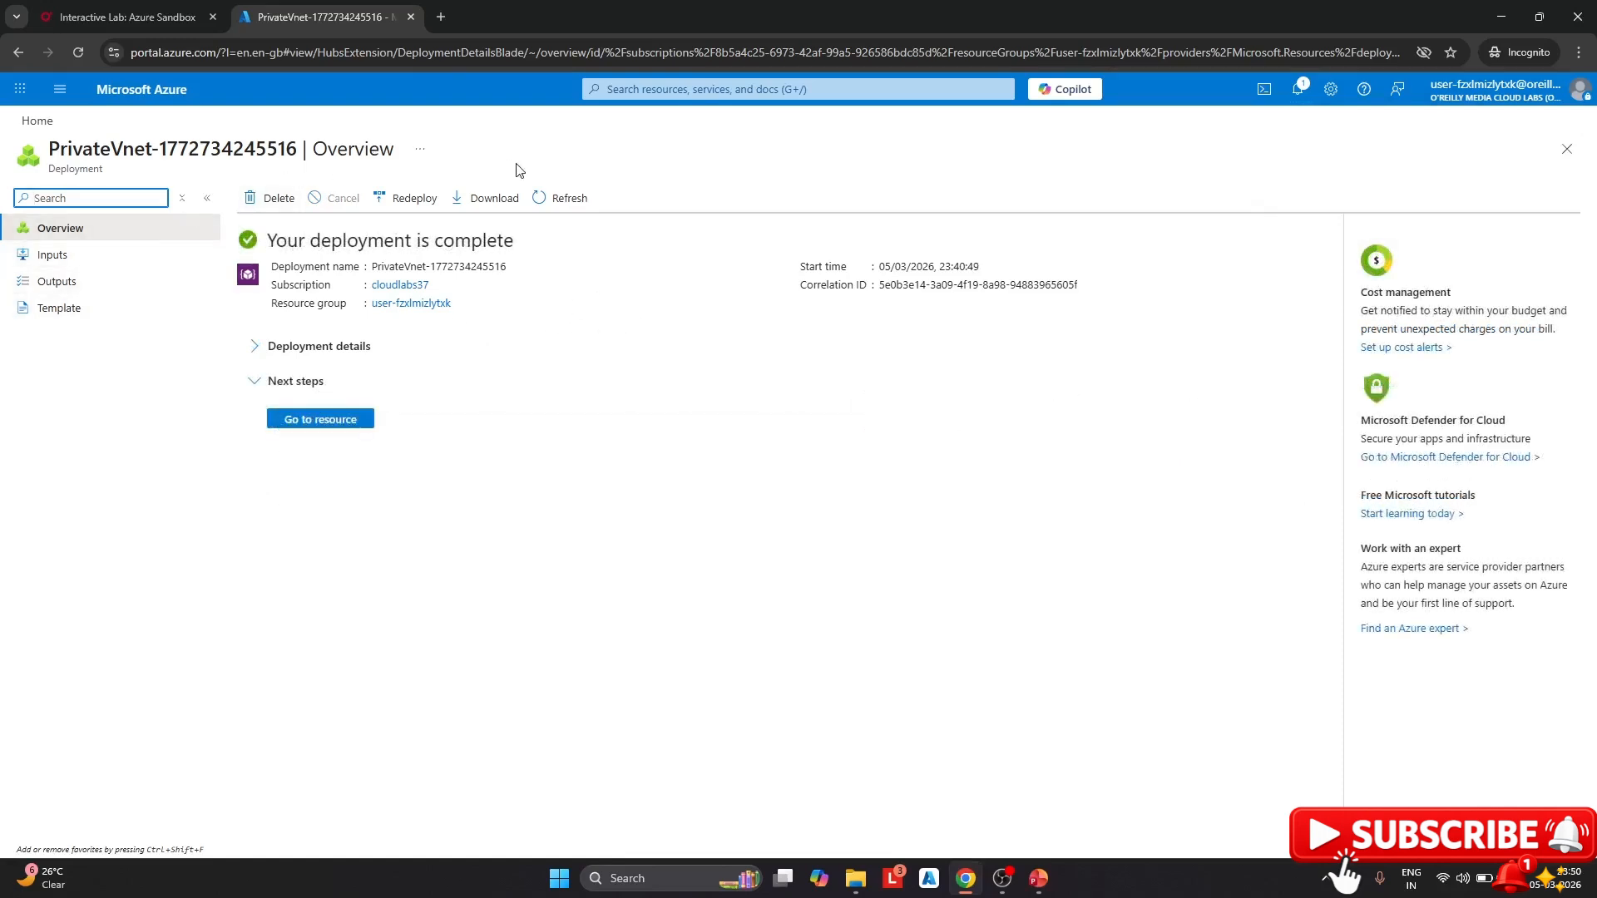
click(37, 121)
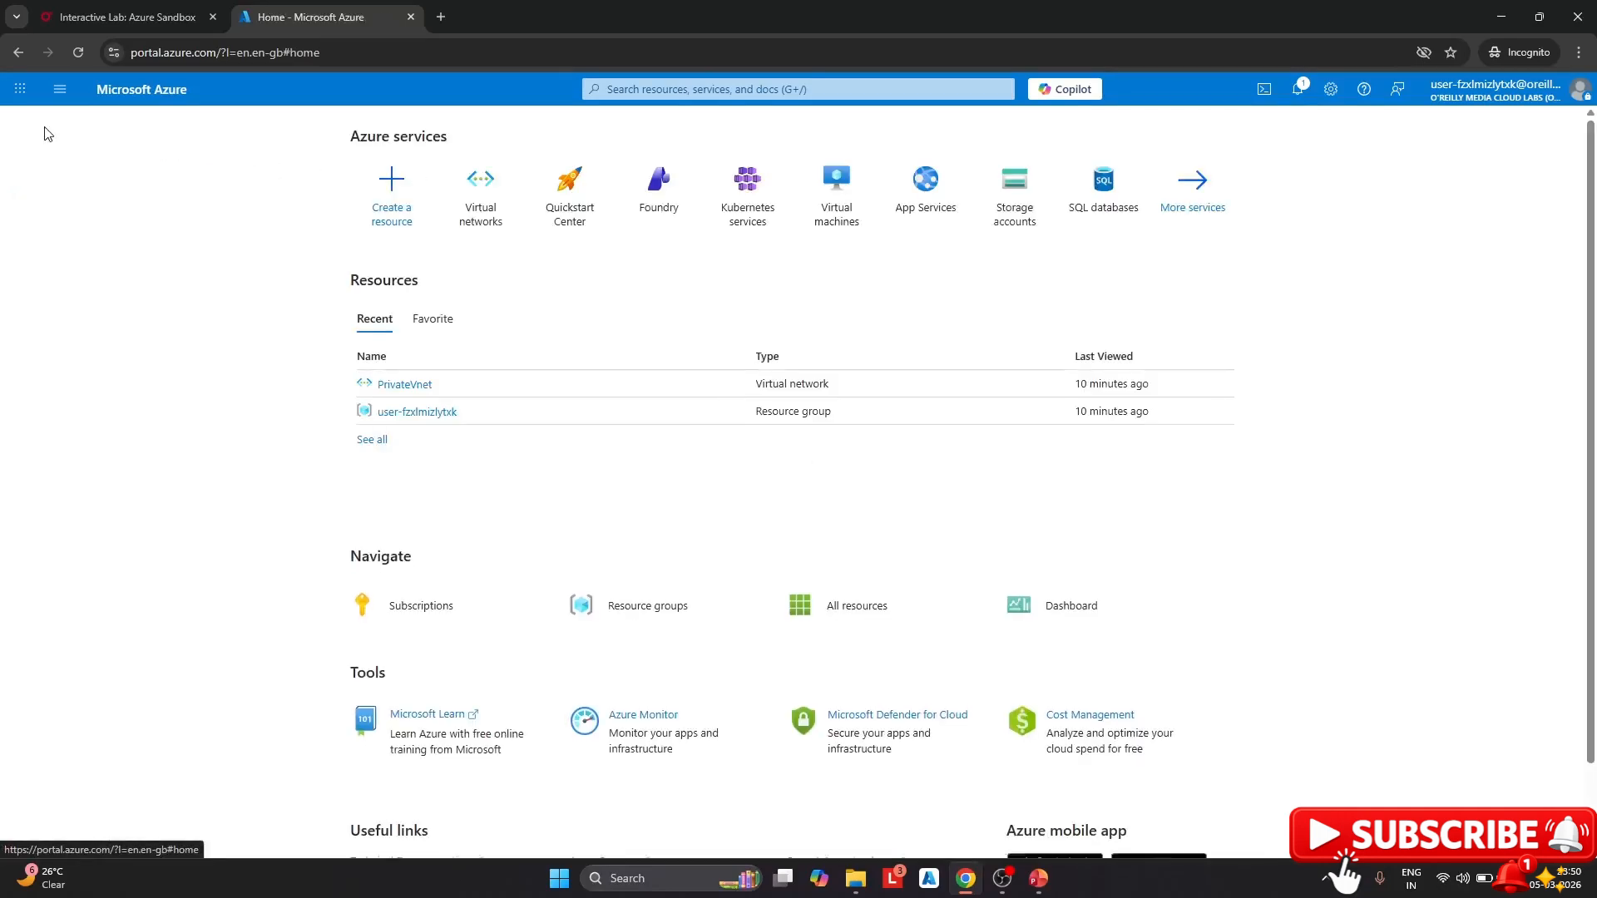
Start creating a new virtual machine in the lab's resource group
click(831, 190)
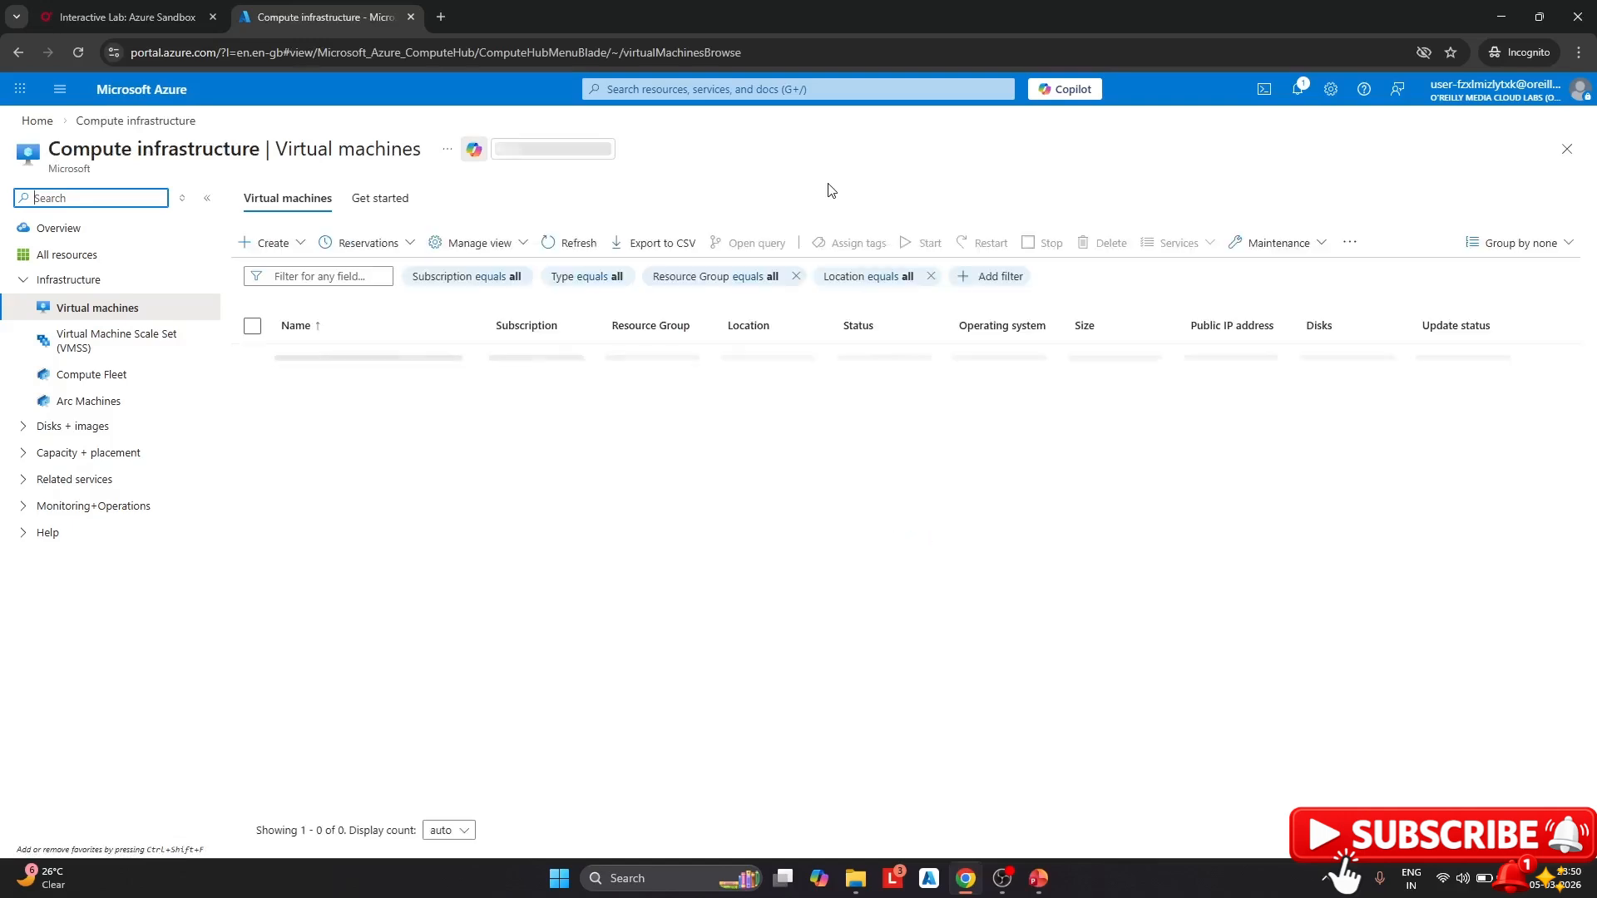
click(304, 243)
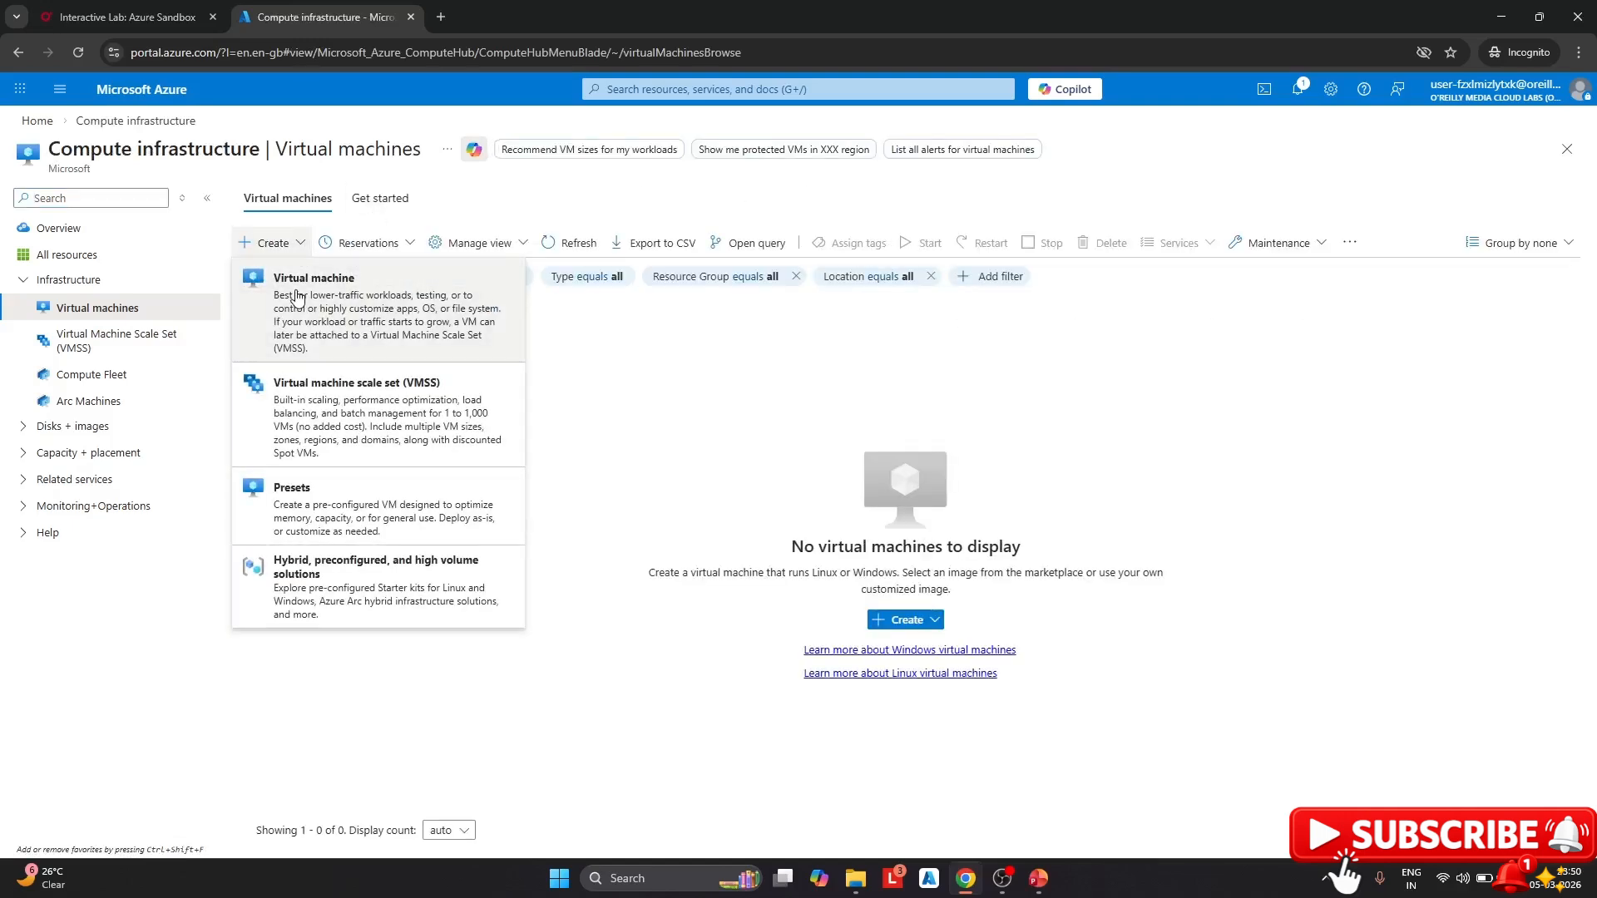
click(297, 297)
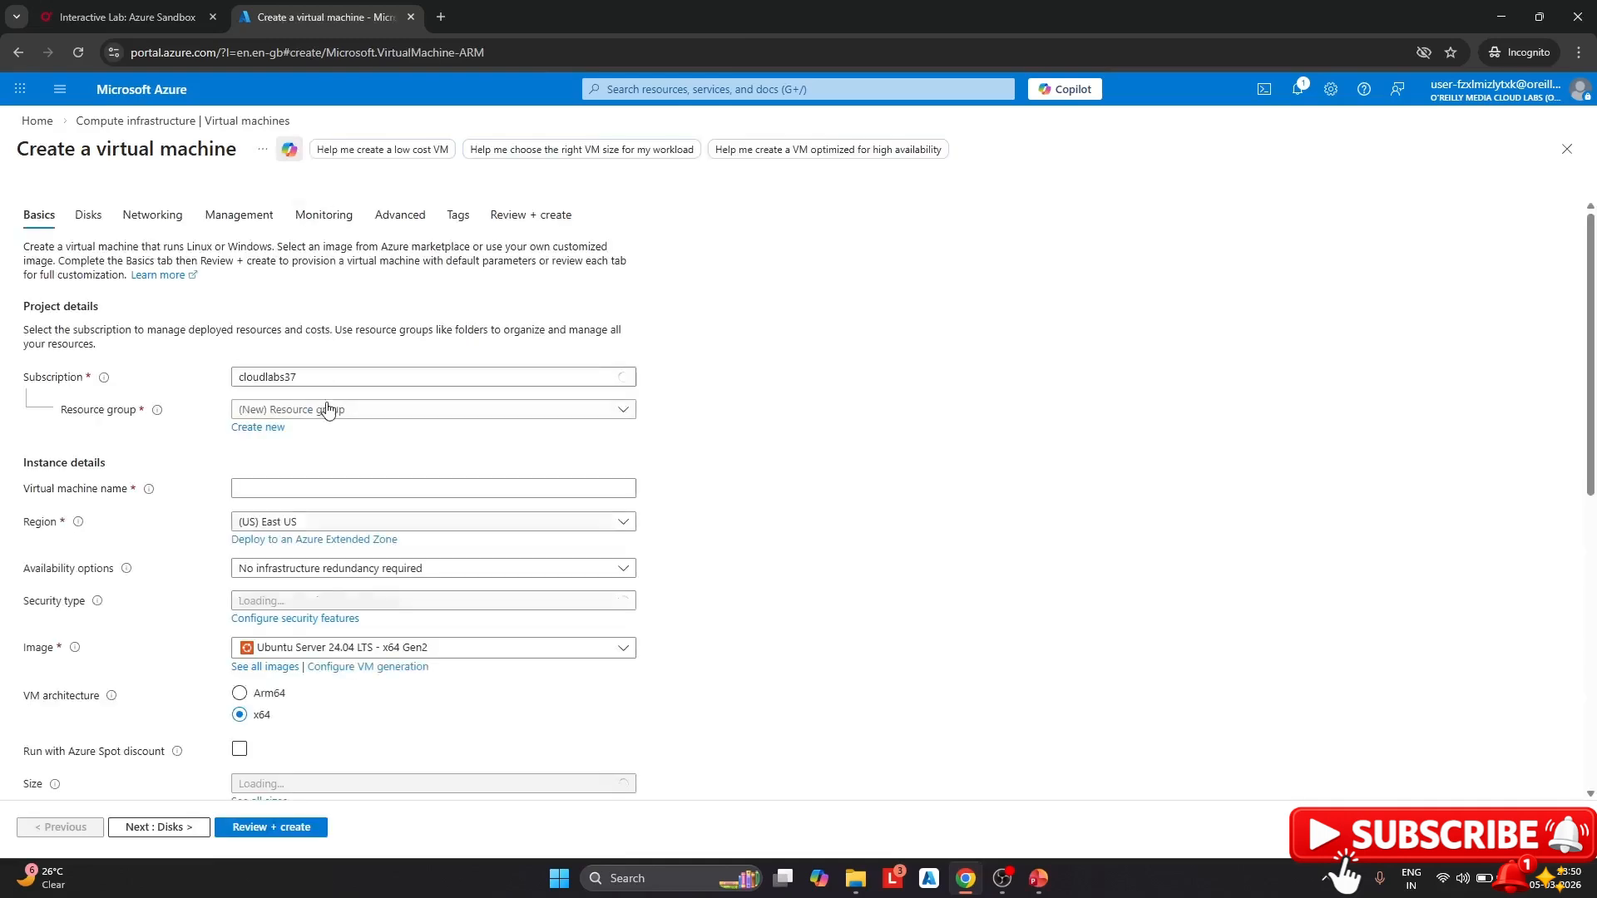
click(328, 409)
click(278, 462)
Name the VM webvm, choose no infrastructure redundancy, and browse all VM sizes
click(280, 486)
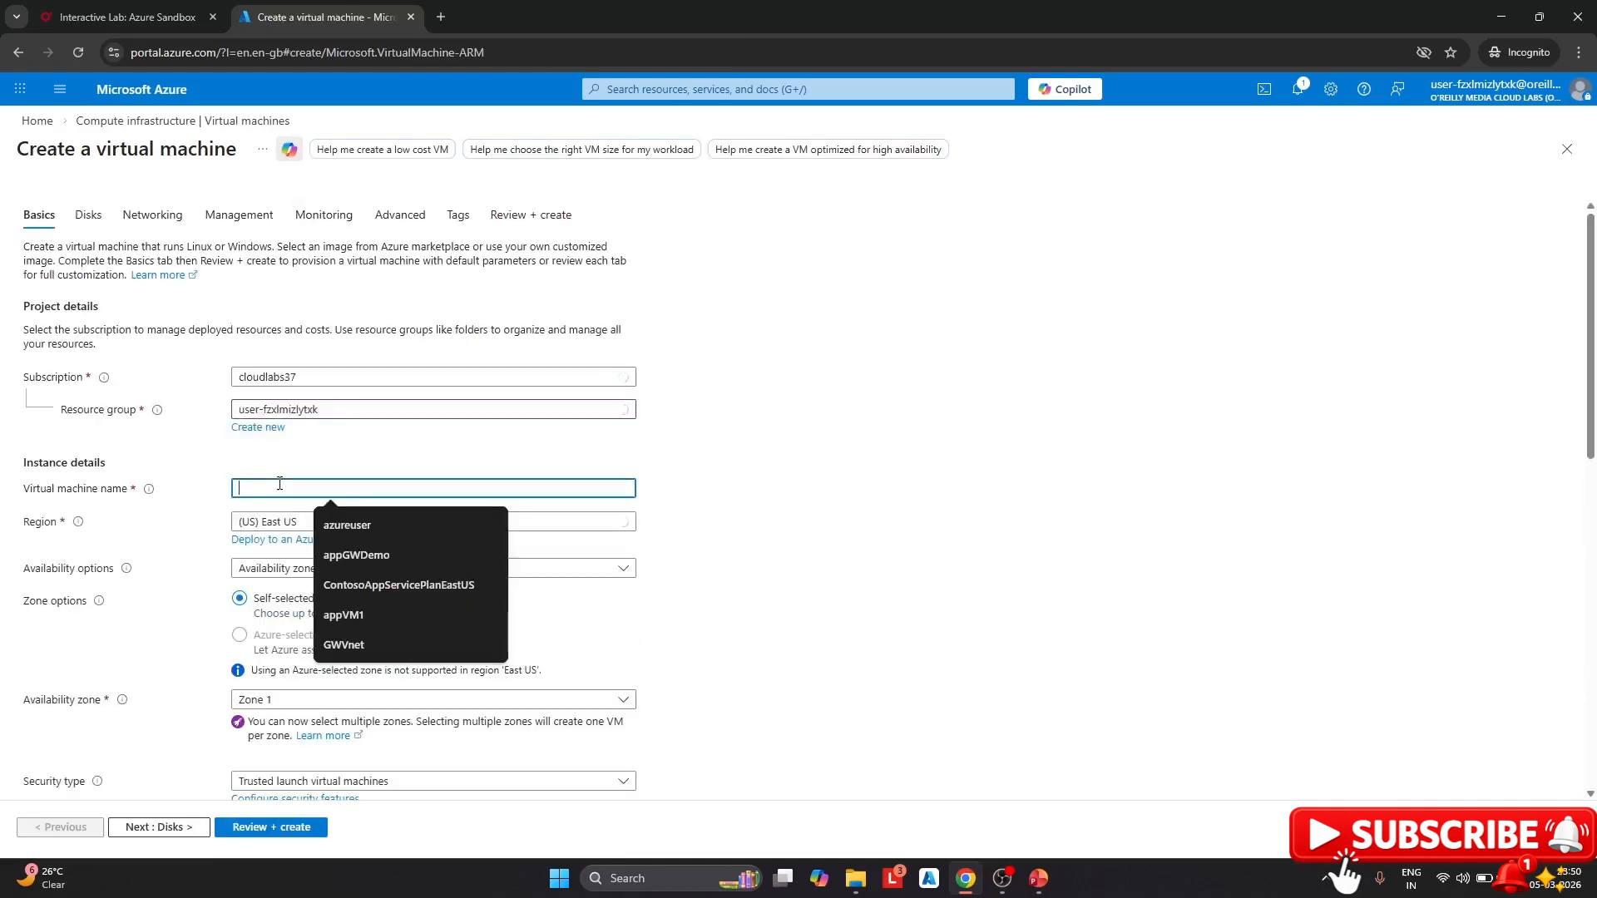
text(a)
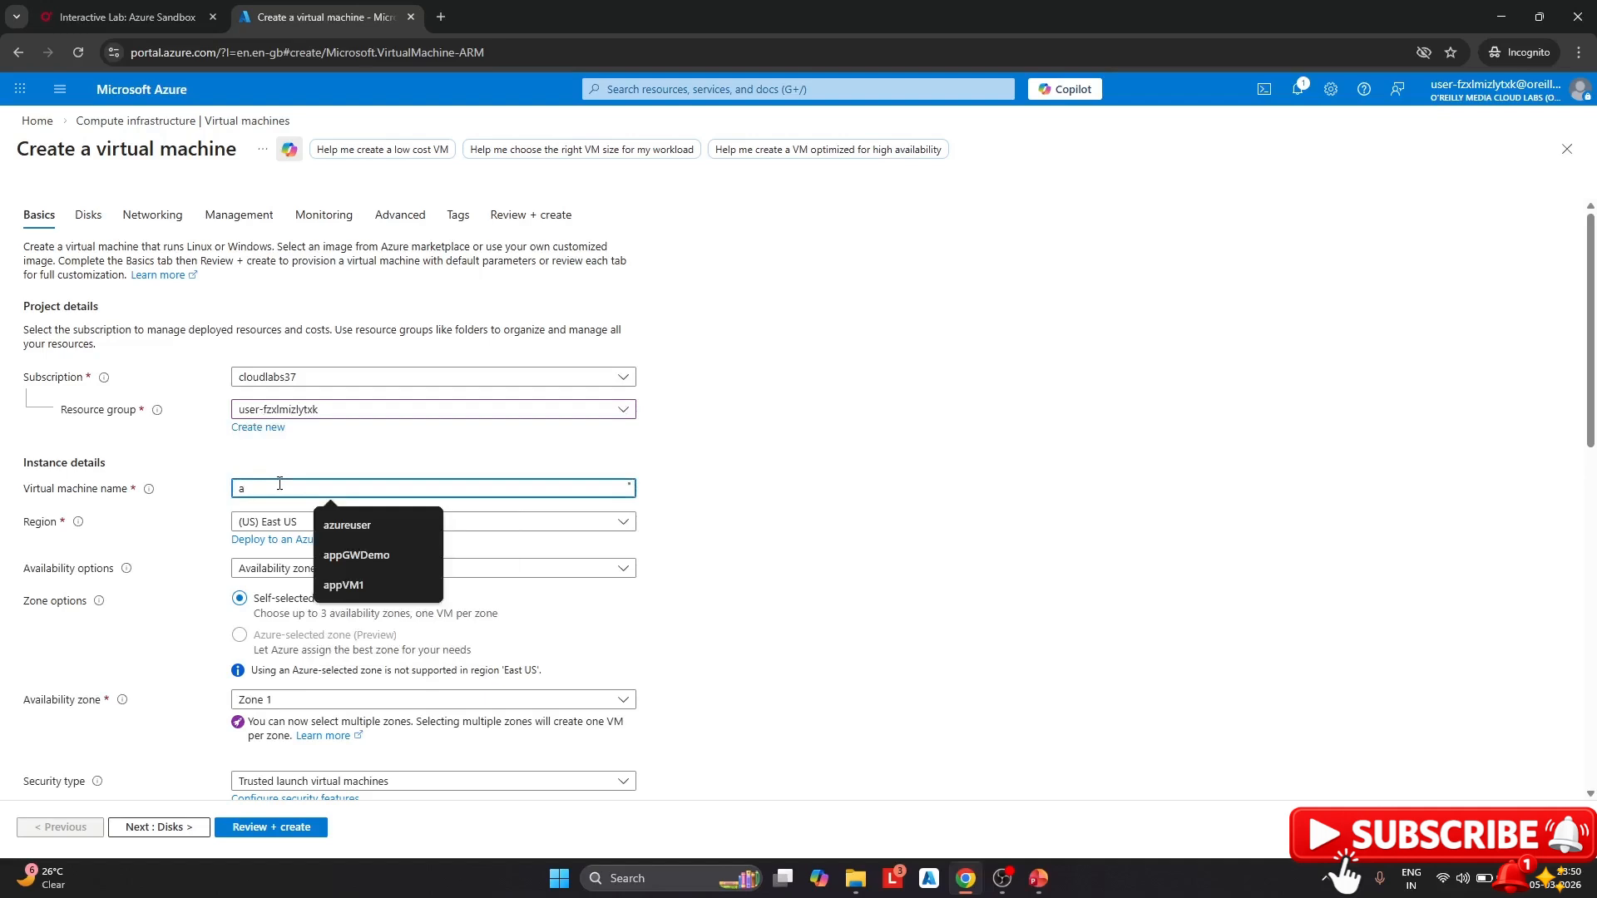
key(BackSpace)
text(webvm)
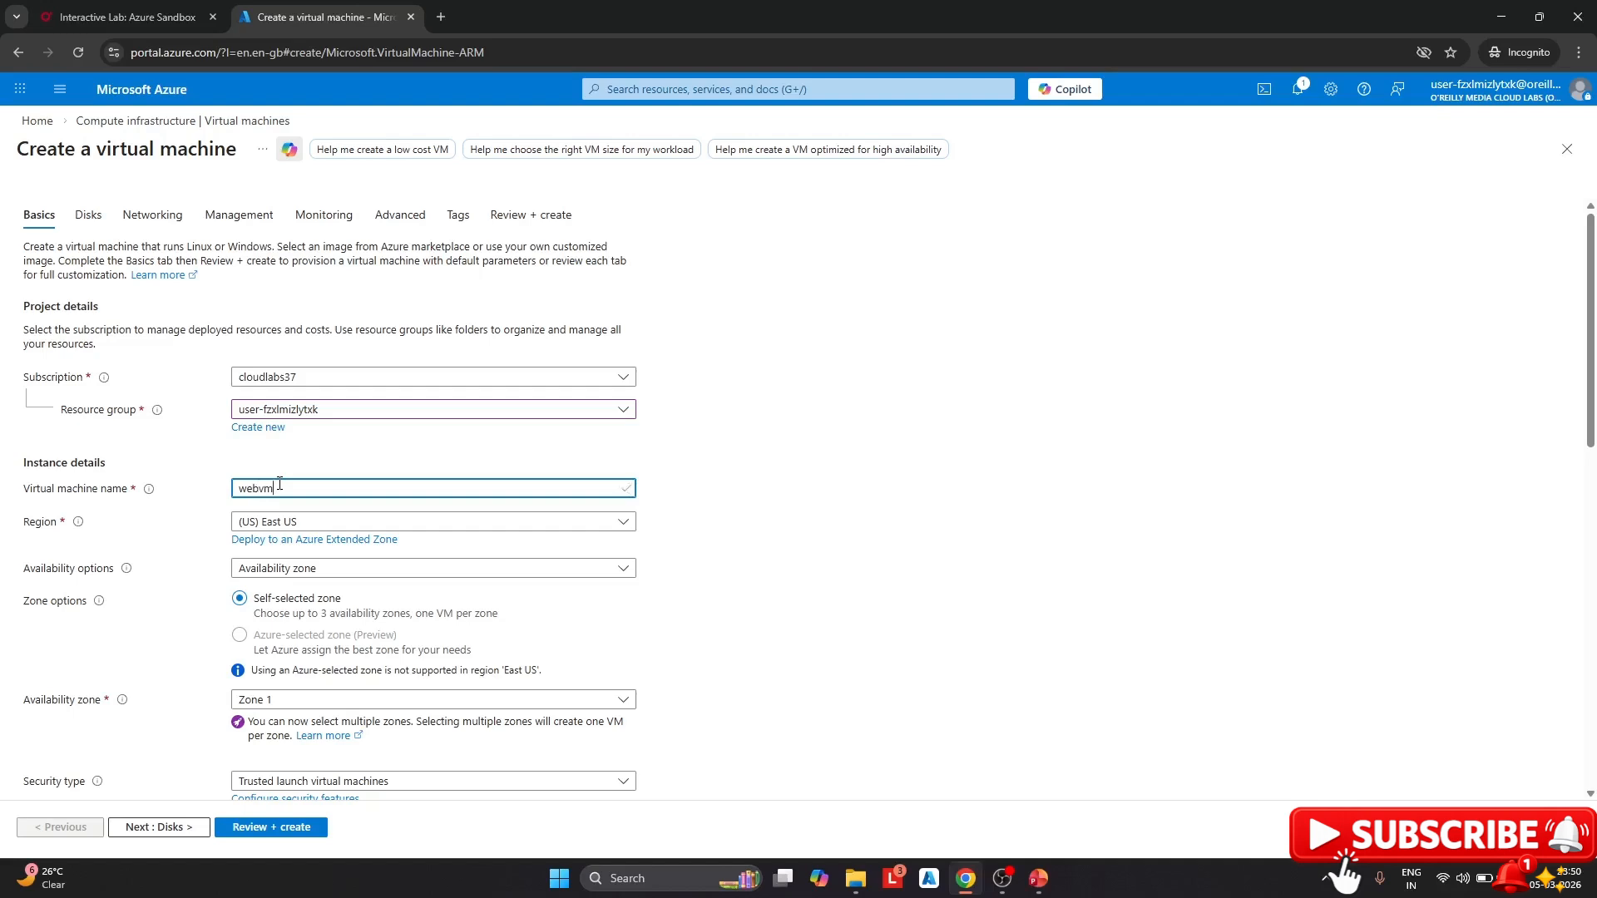
click(314, 568)
click(315, 591)
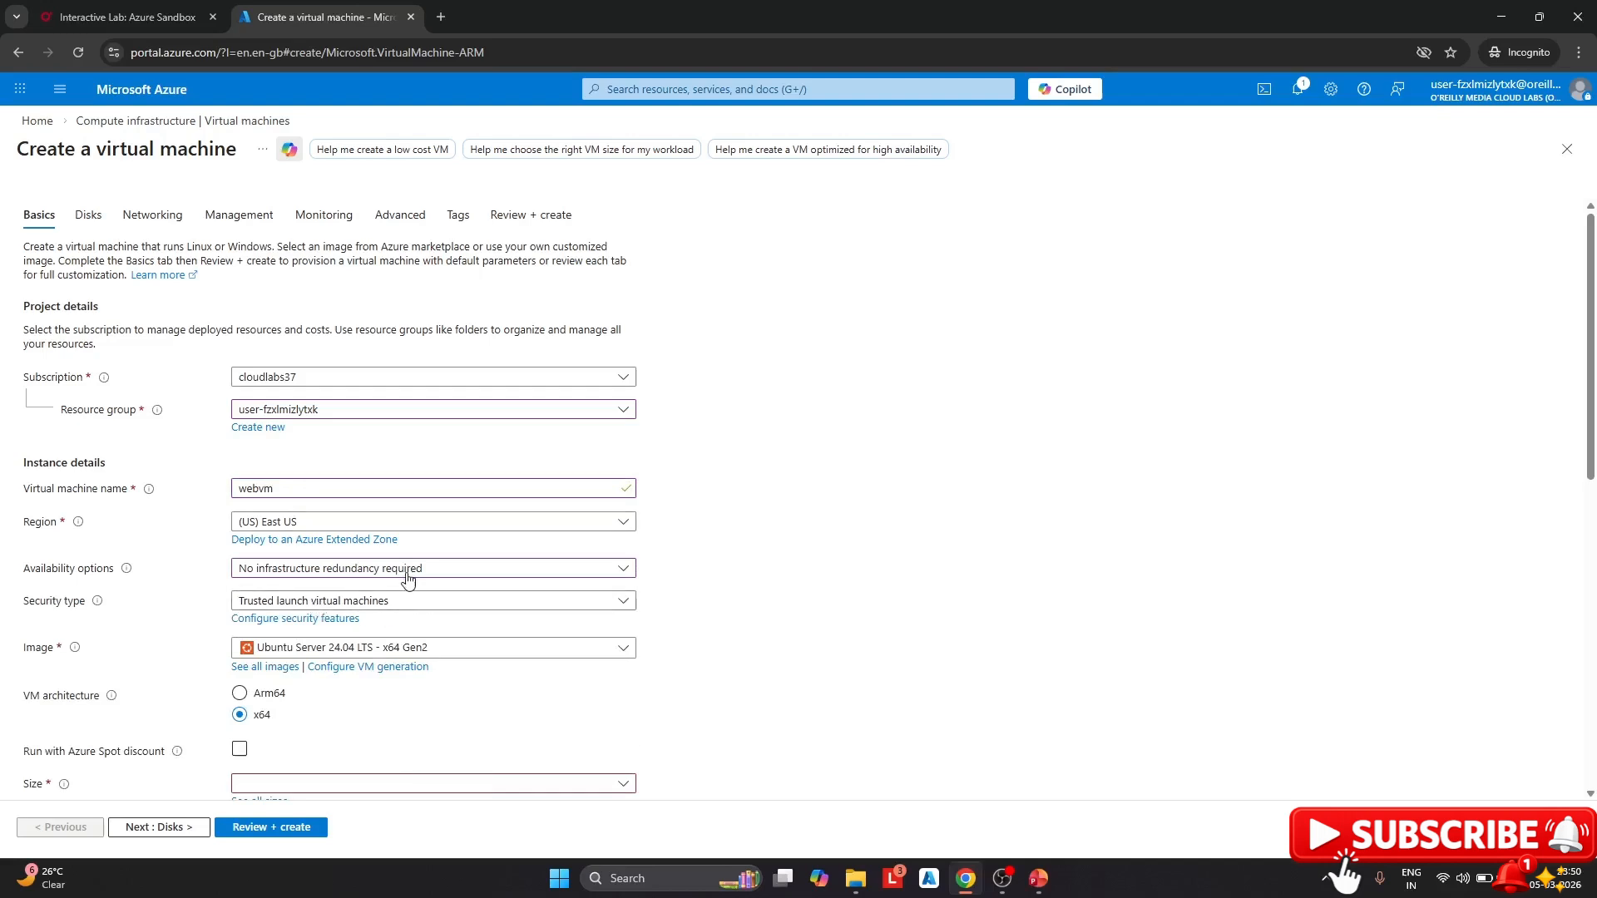
scroll(416, 495, down, 1)
scroll(416, 495, down, 4)
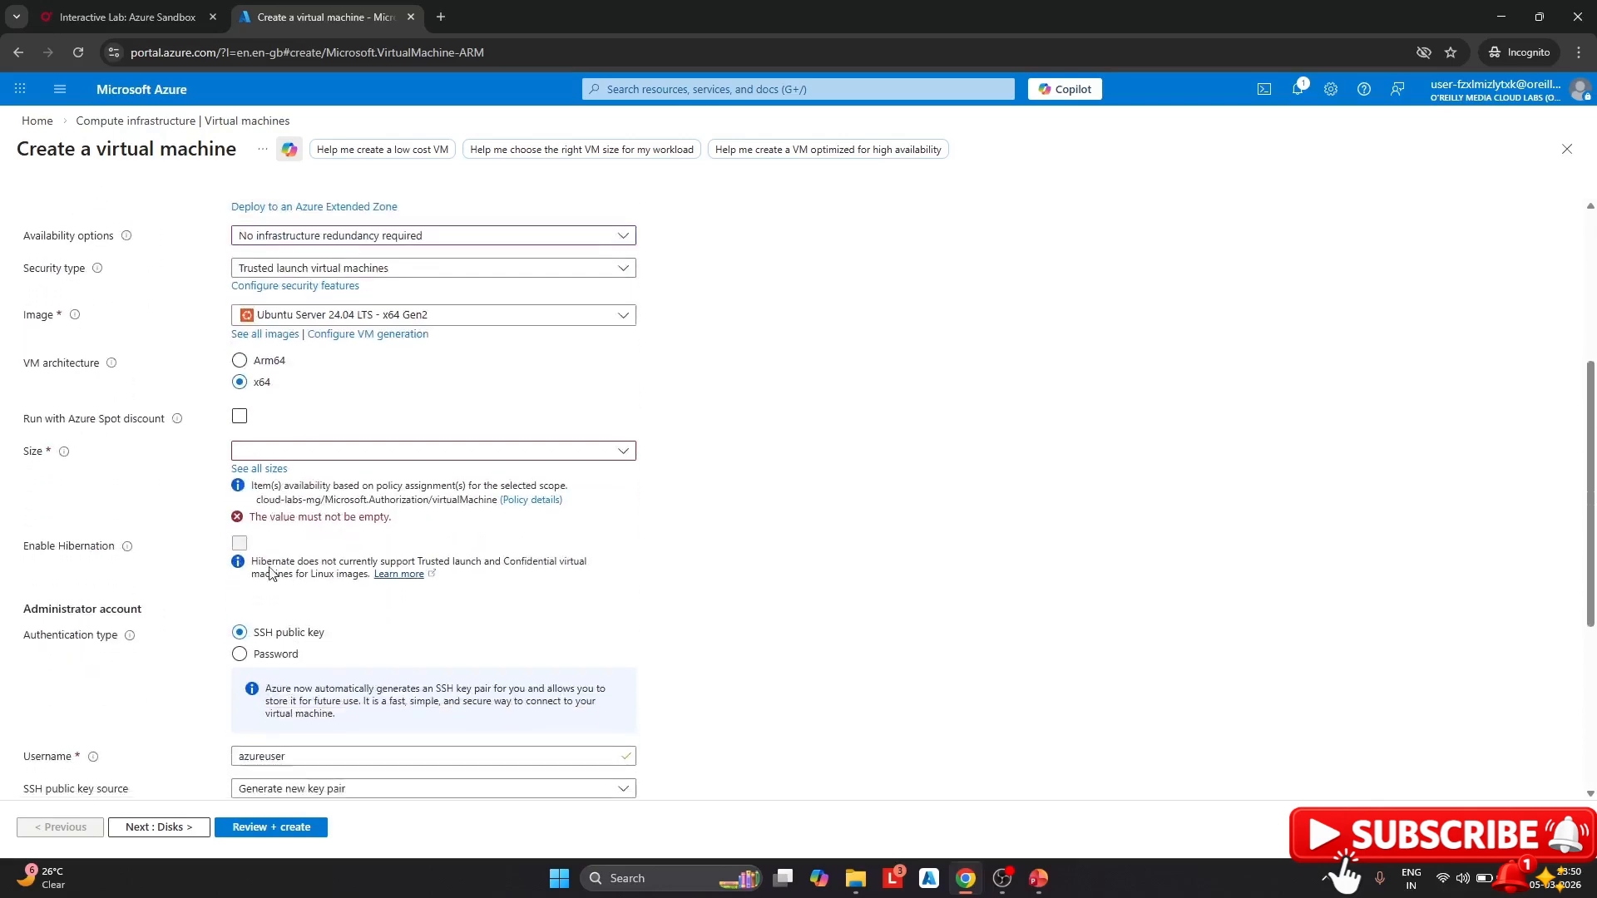
click(276, 471)
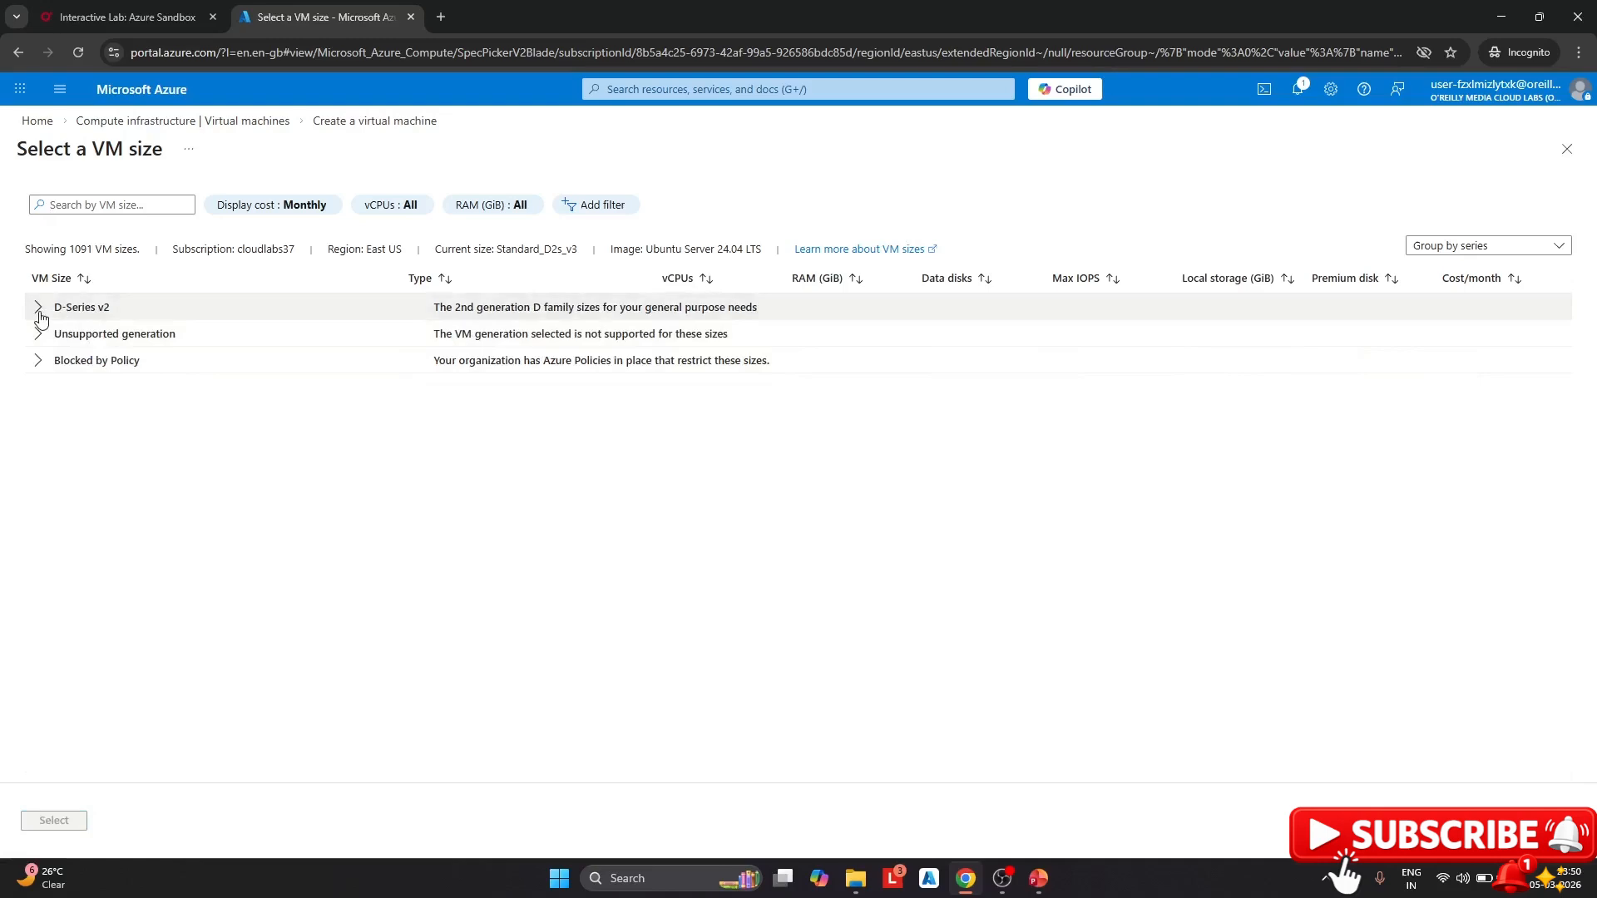
Choose the Standard_DS1_v2 size for webvm
click(37, 307)
click(77, 332)
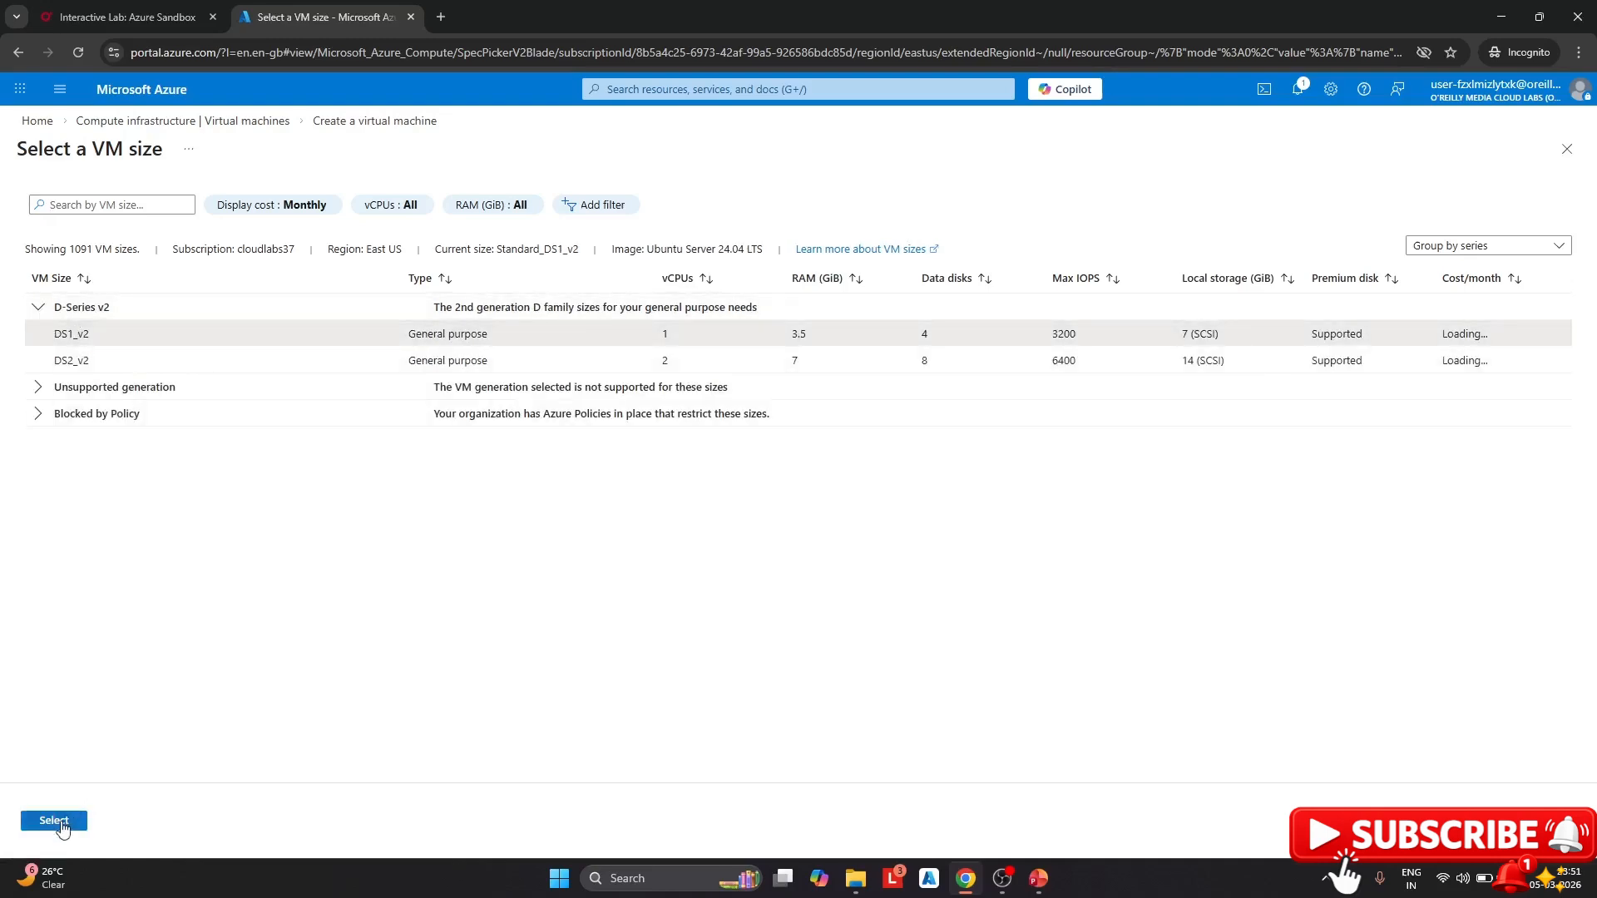
click(61, 821)
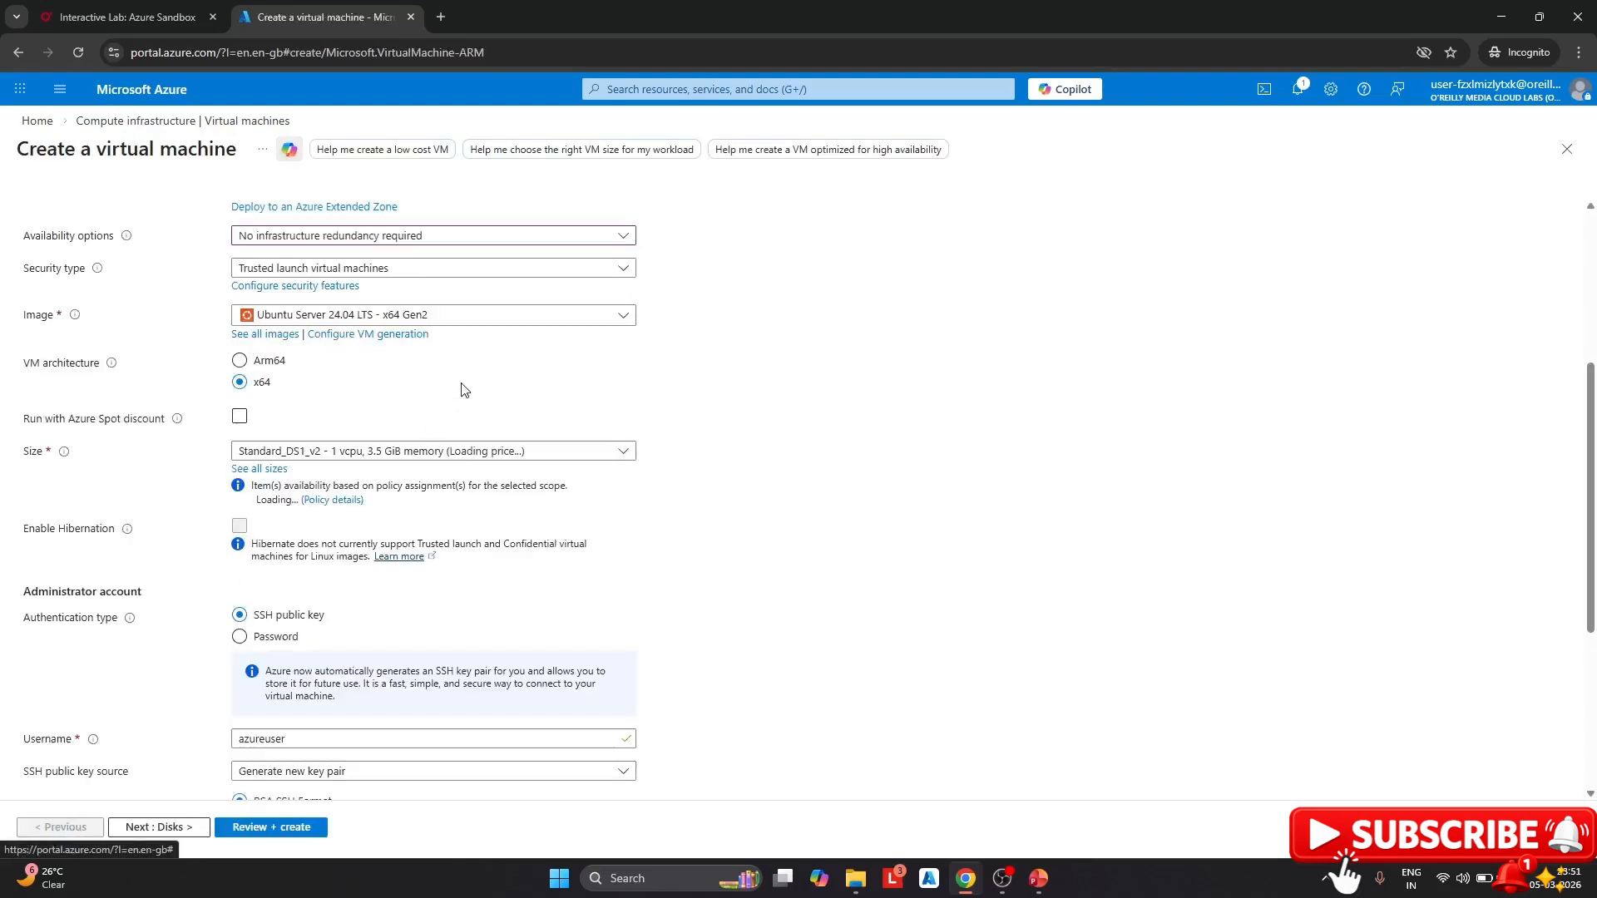
Use password sign-in with an admin username and password, and allow no public inbound ports
scroll(285, 528, down, 2)
click(240, 470)
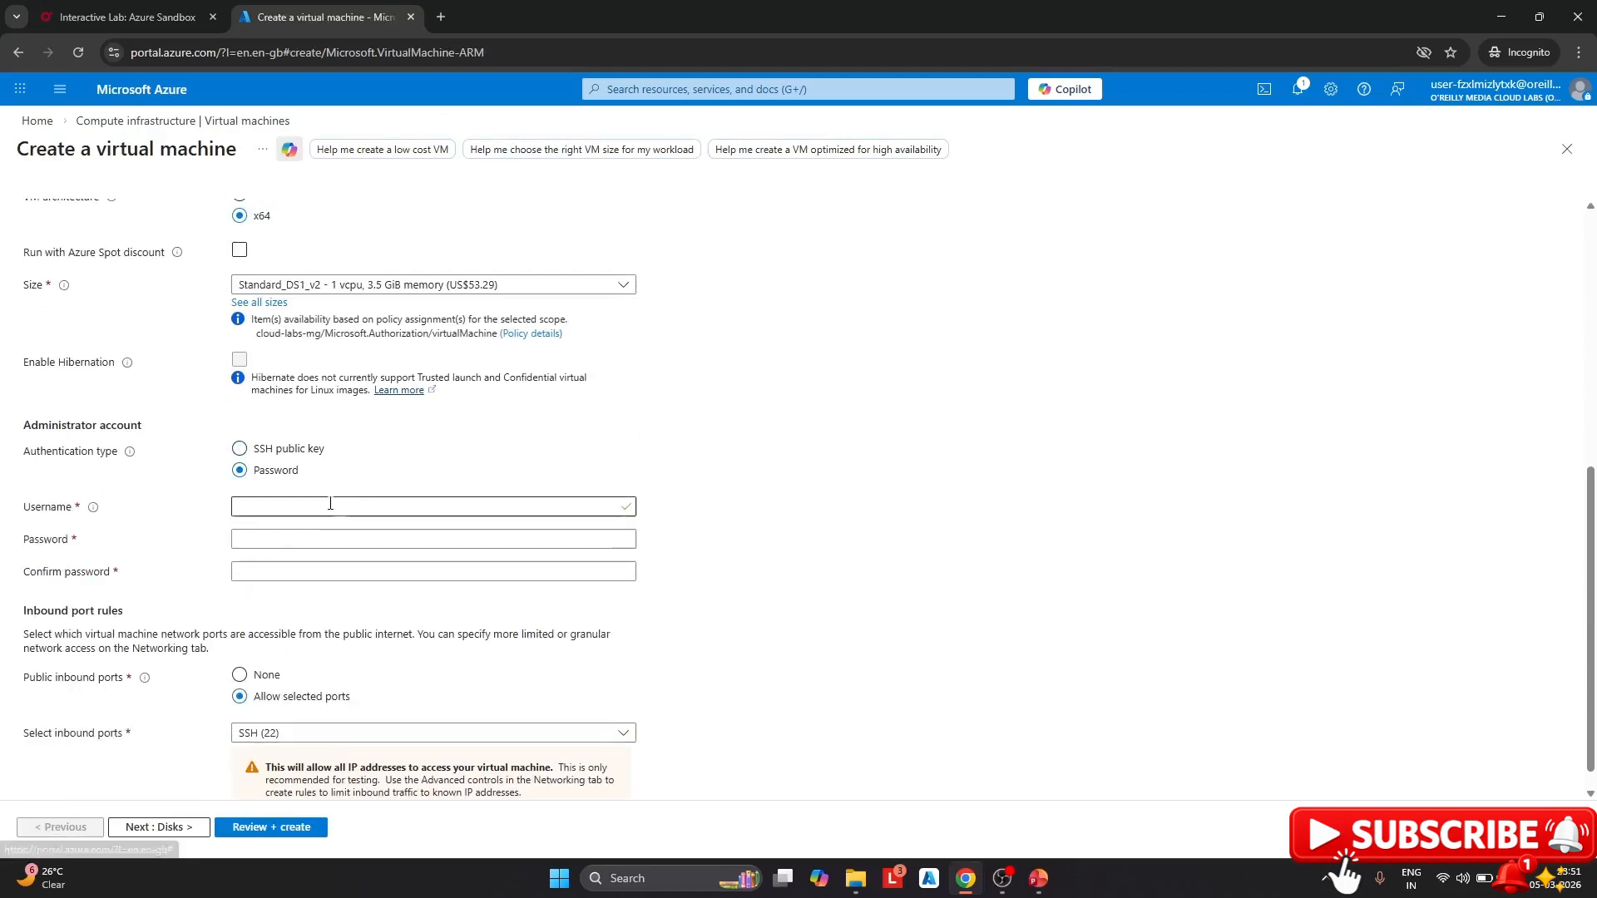
click(312, 507)
text(azure)
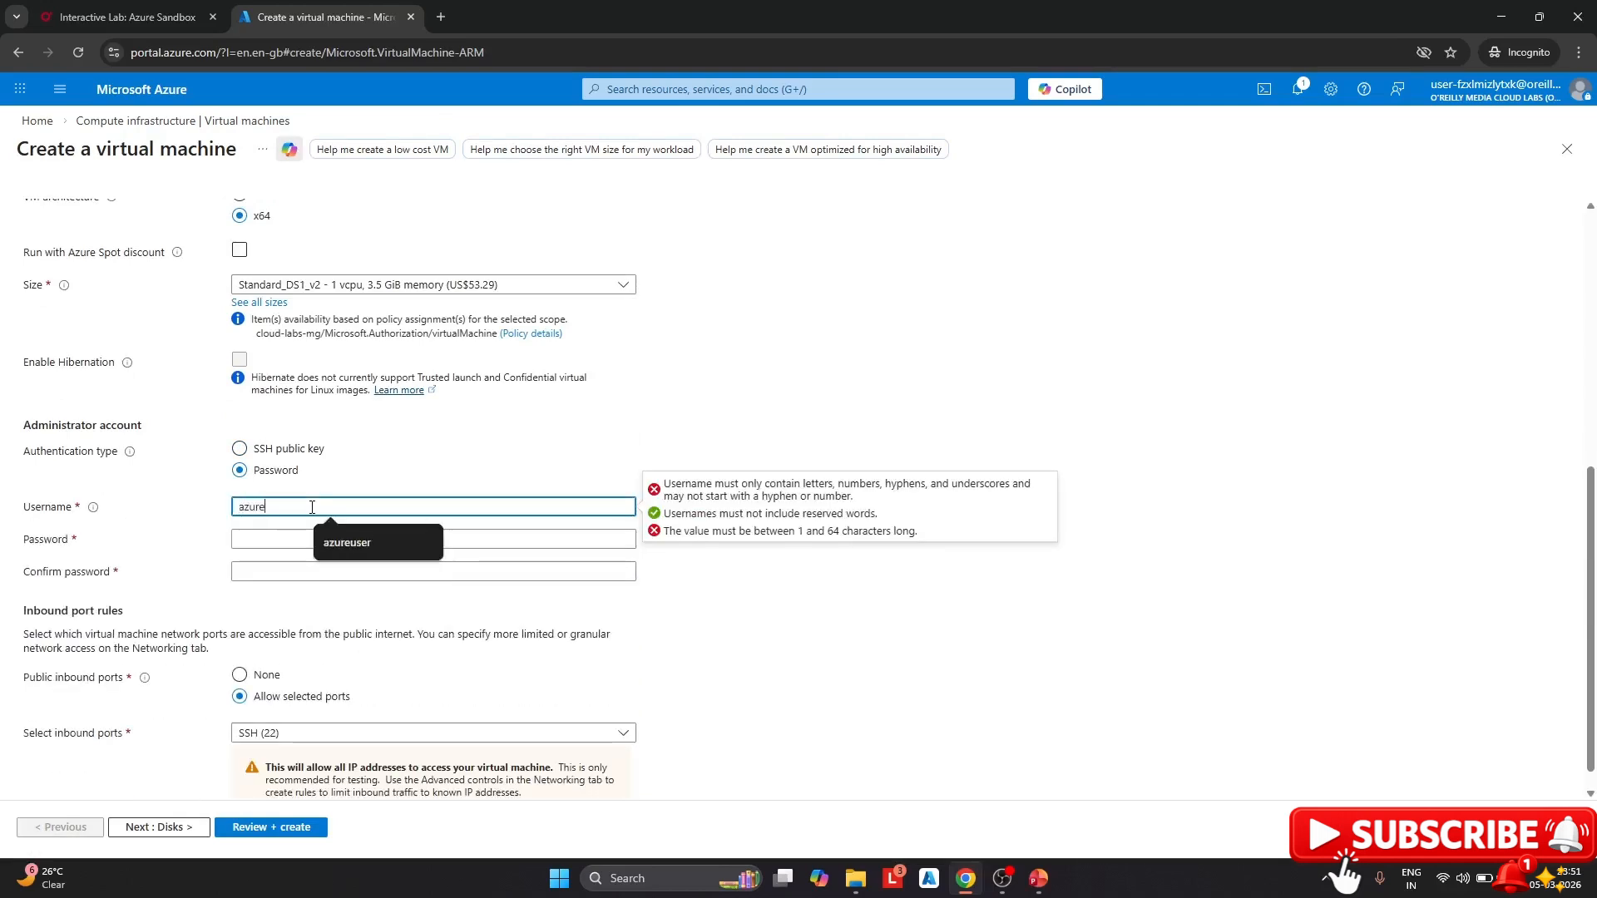
text(user)
click(305, 533)
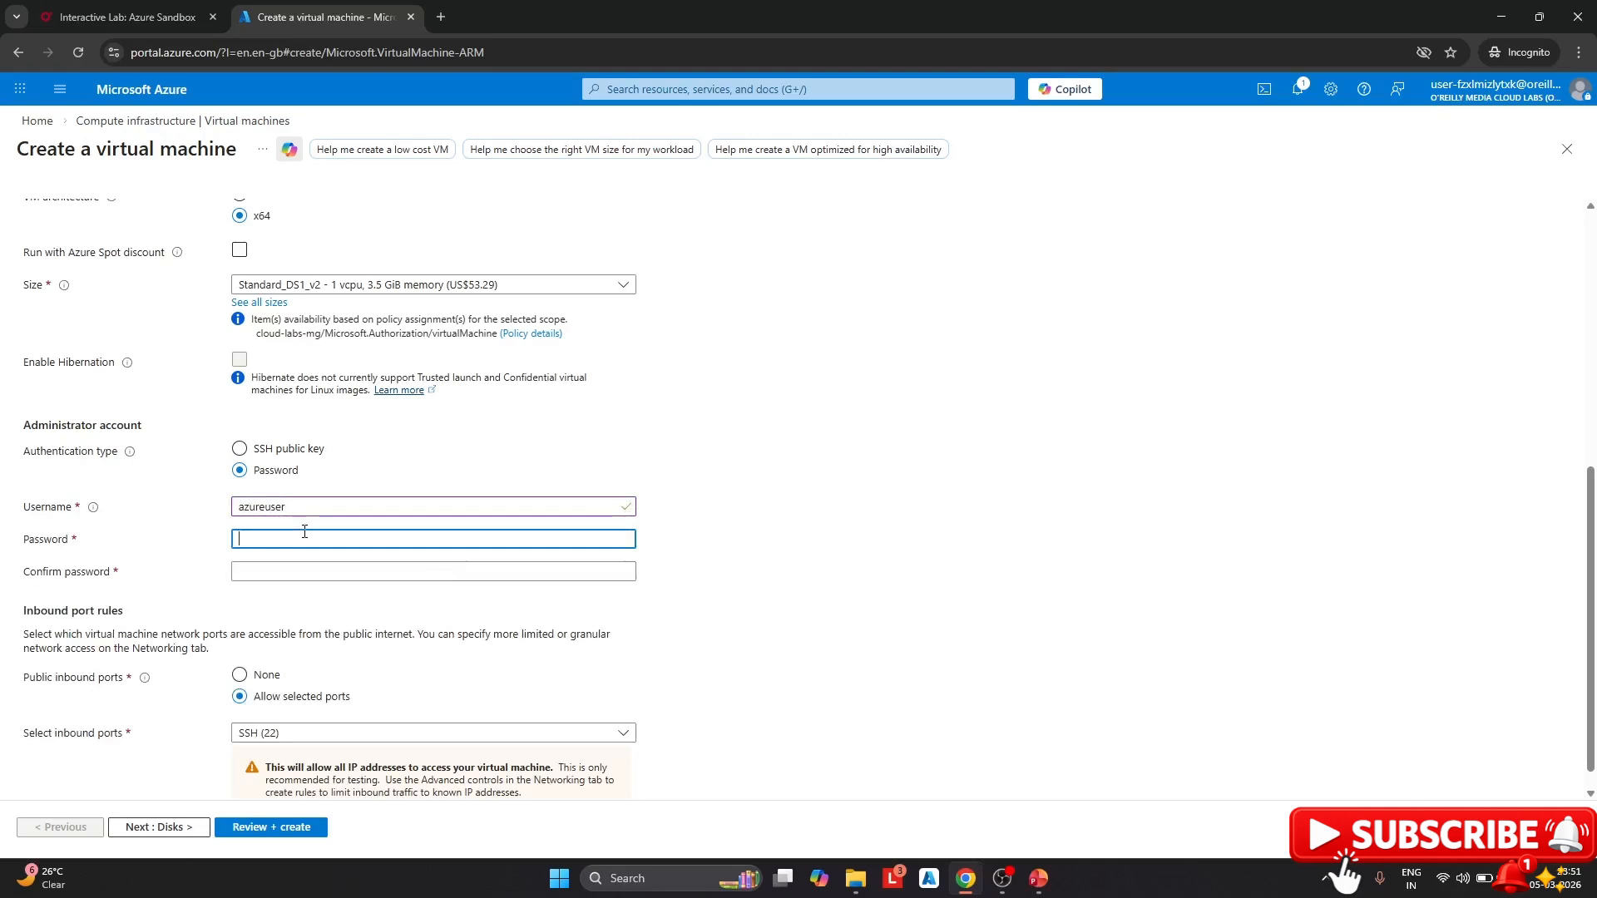
text(Passwo)
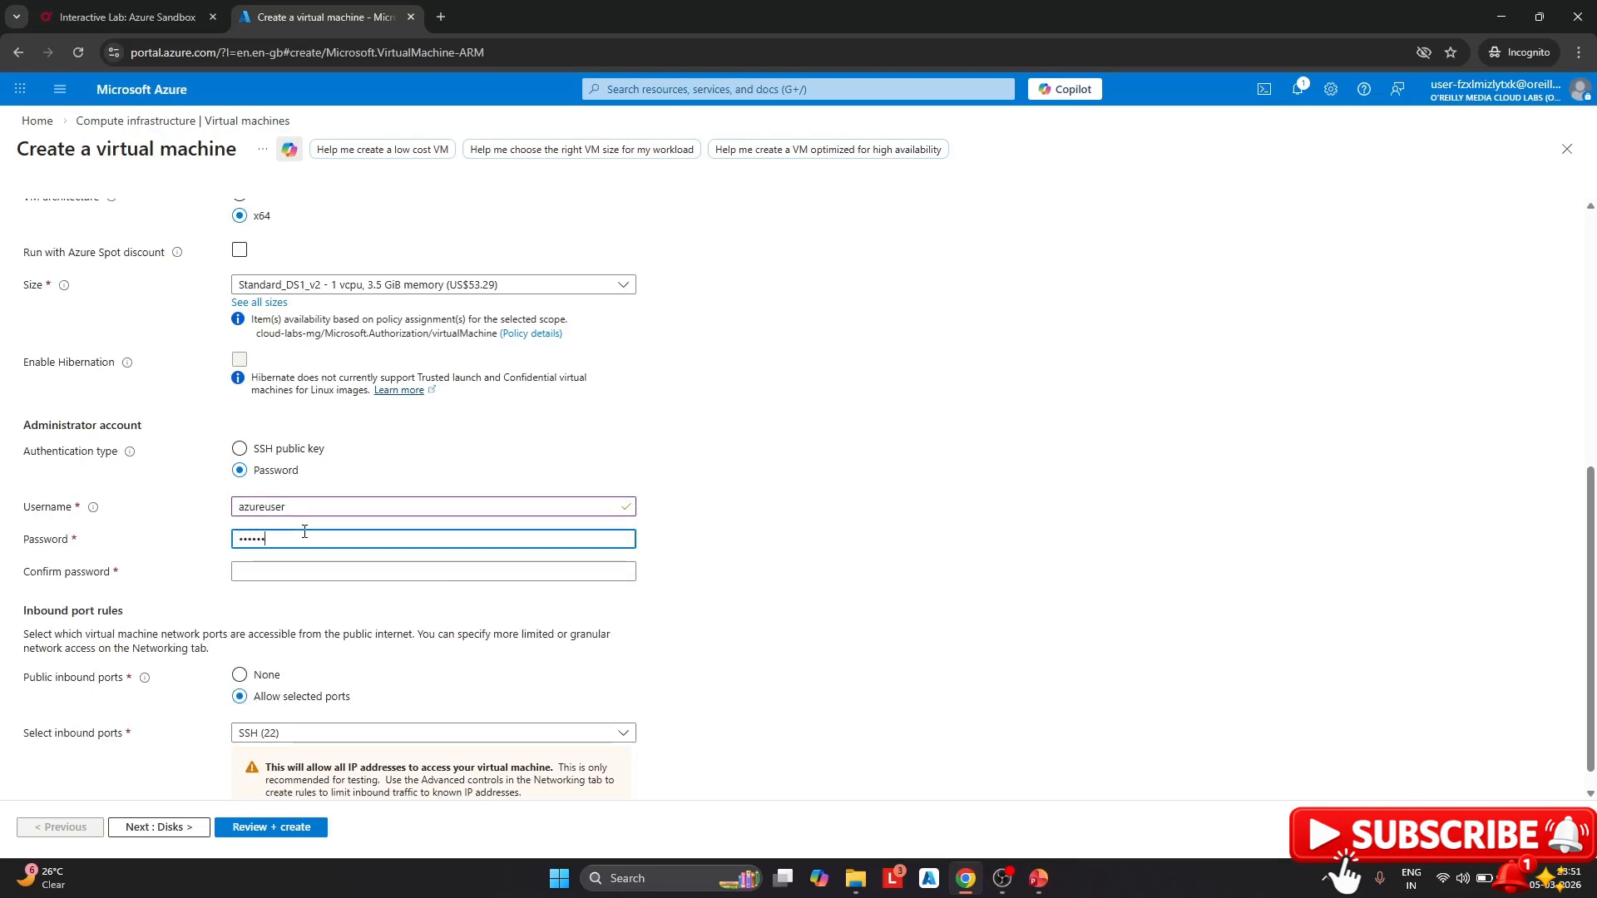
text(rd@12)
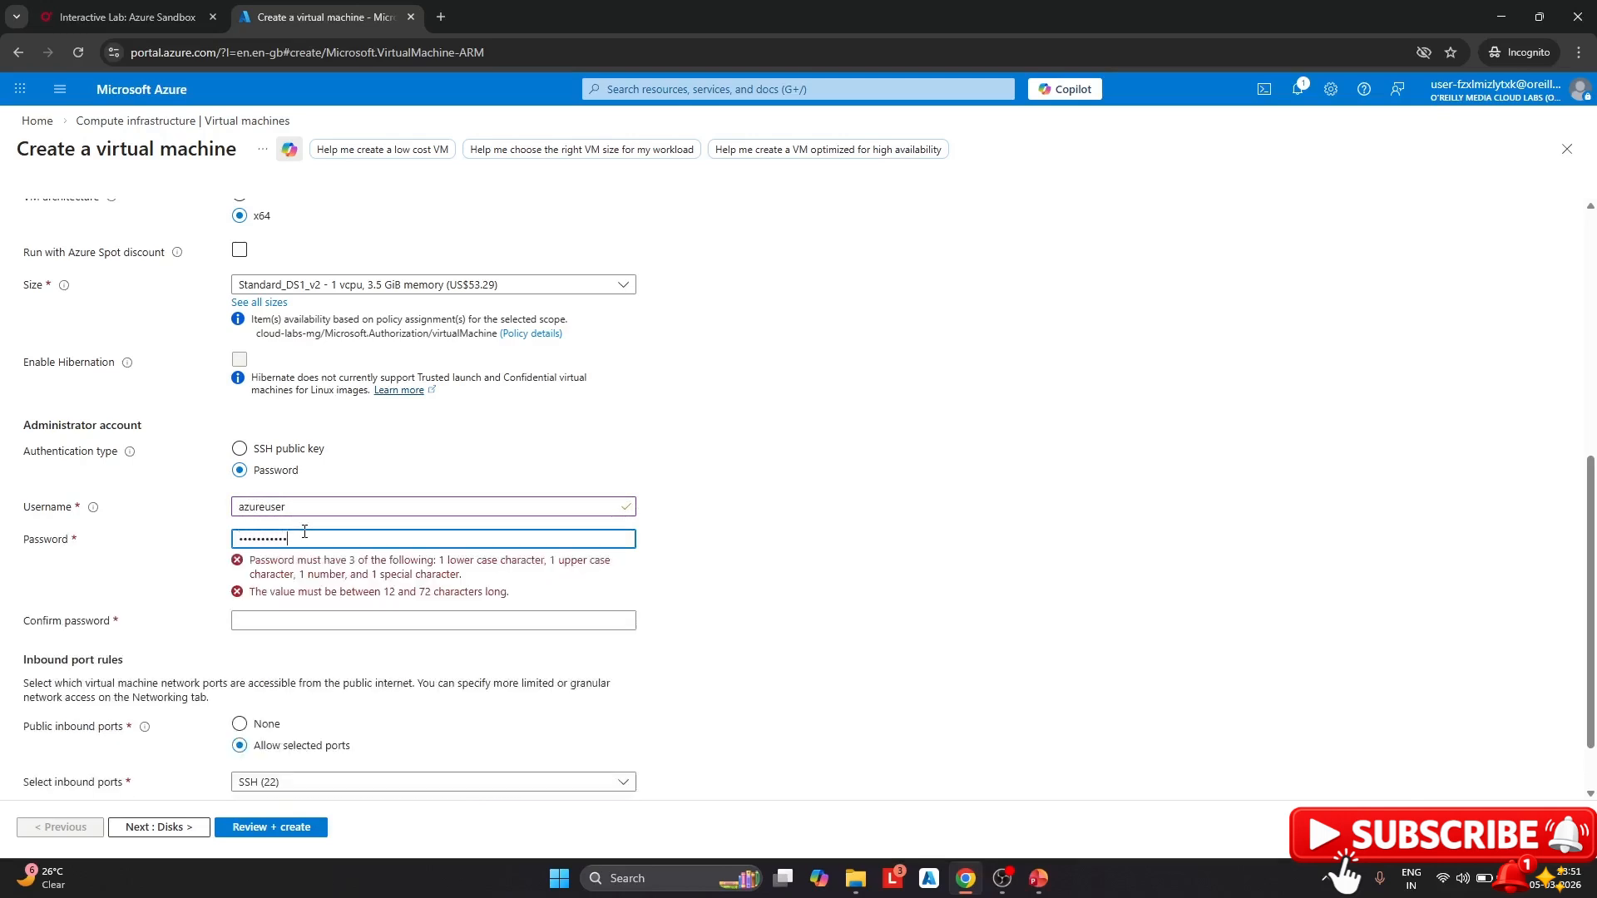
text(34)
click(280, 570)
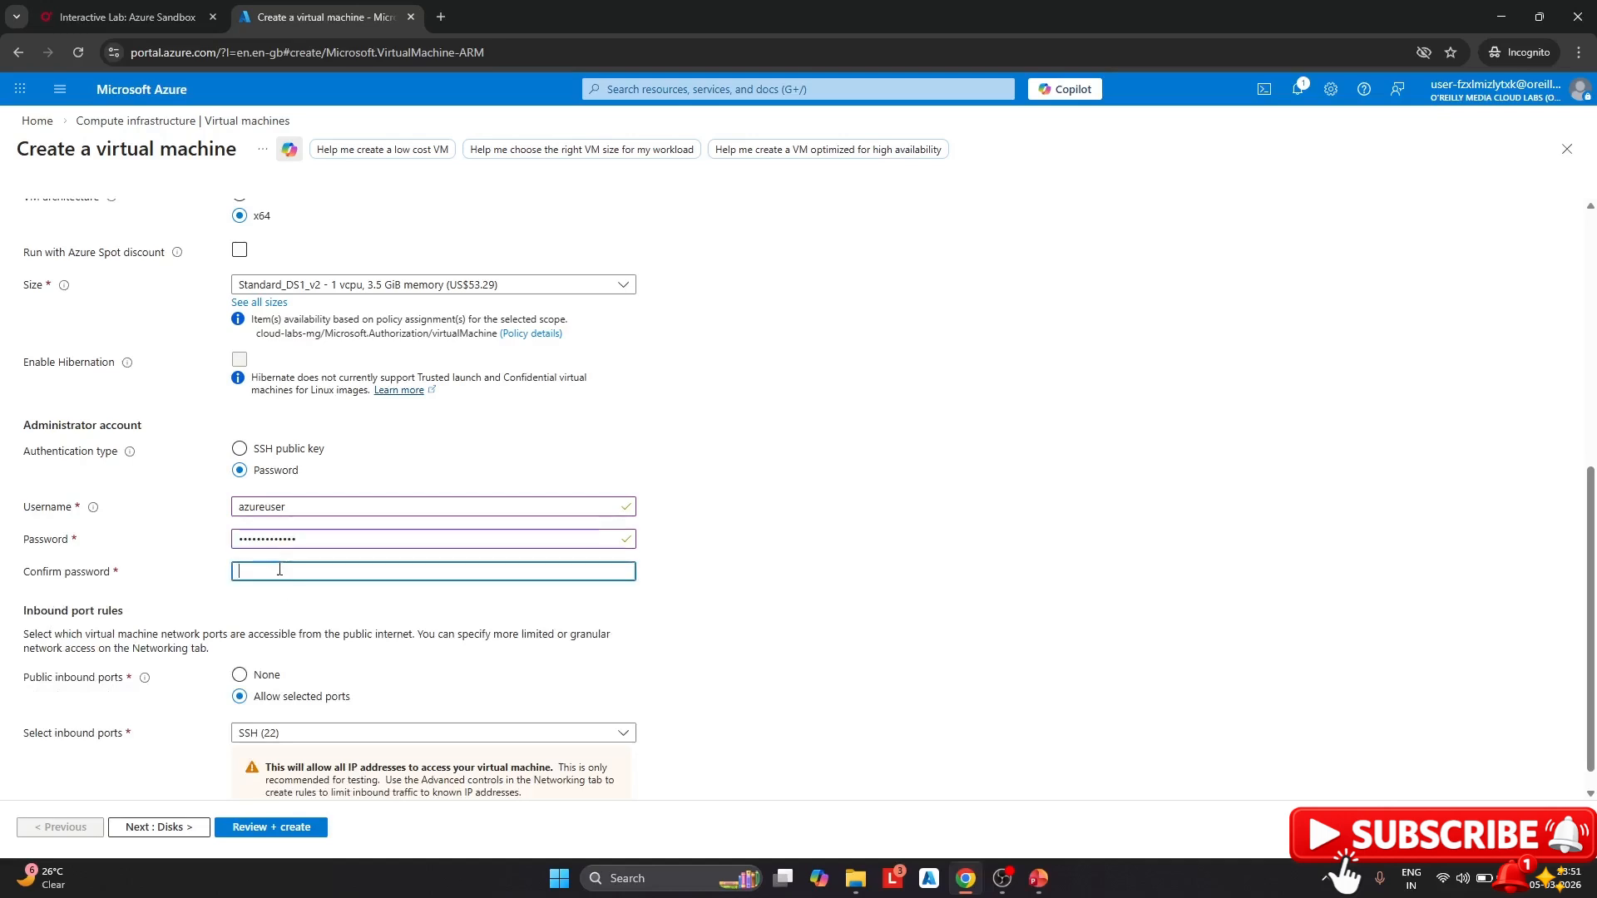
text(Password)
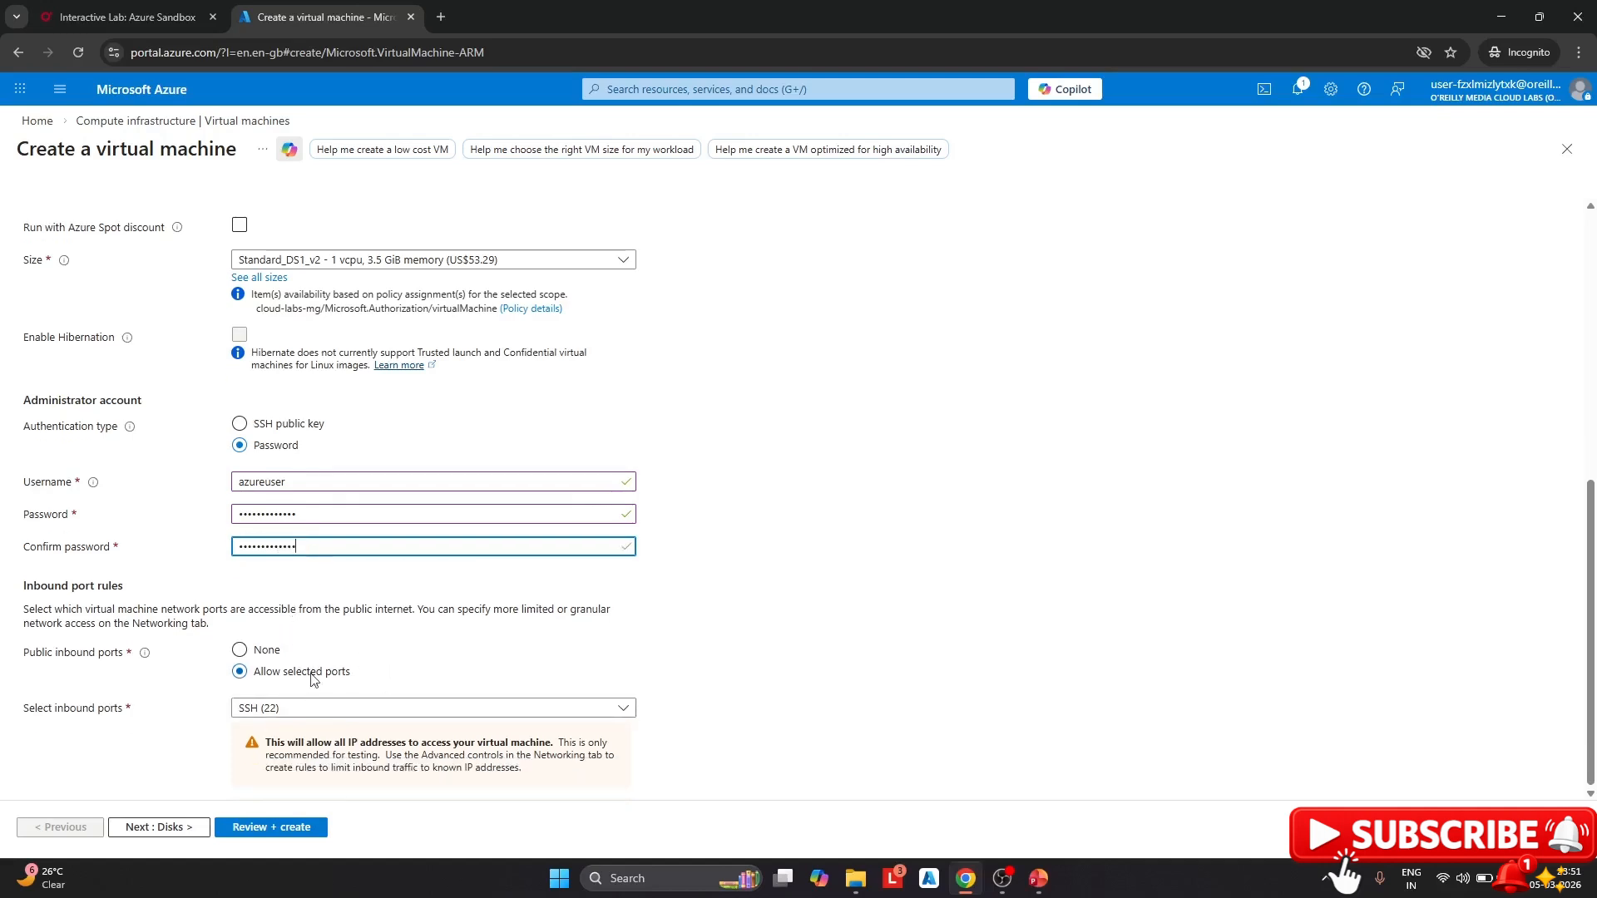
click(246, 658)
scroll(136, 428, up, 6)
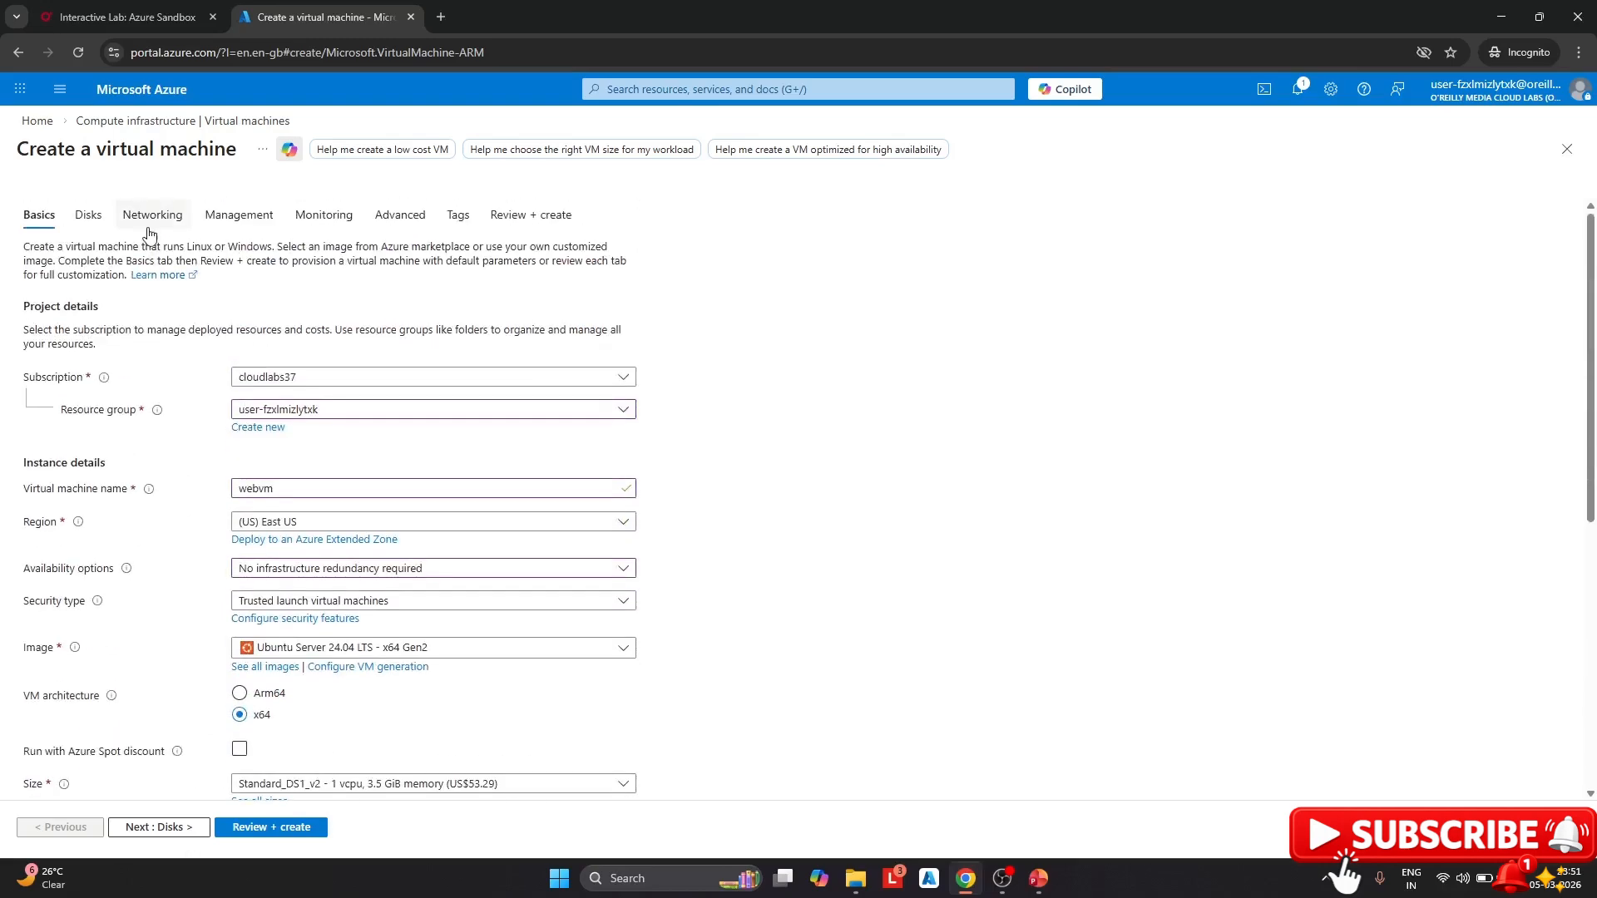
click(148, 228)
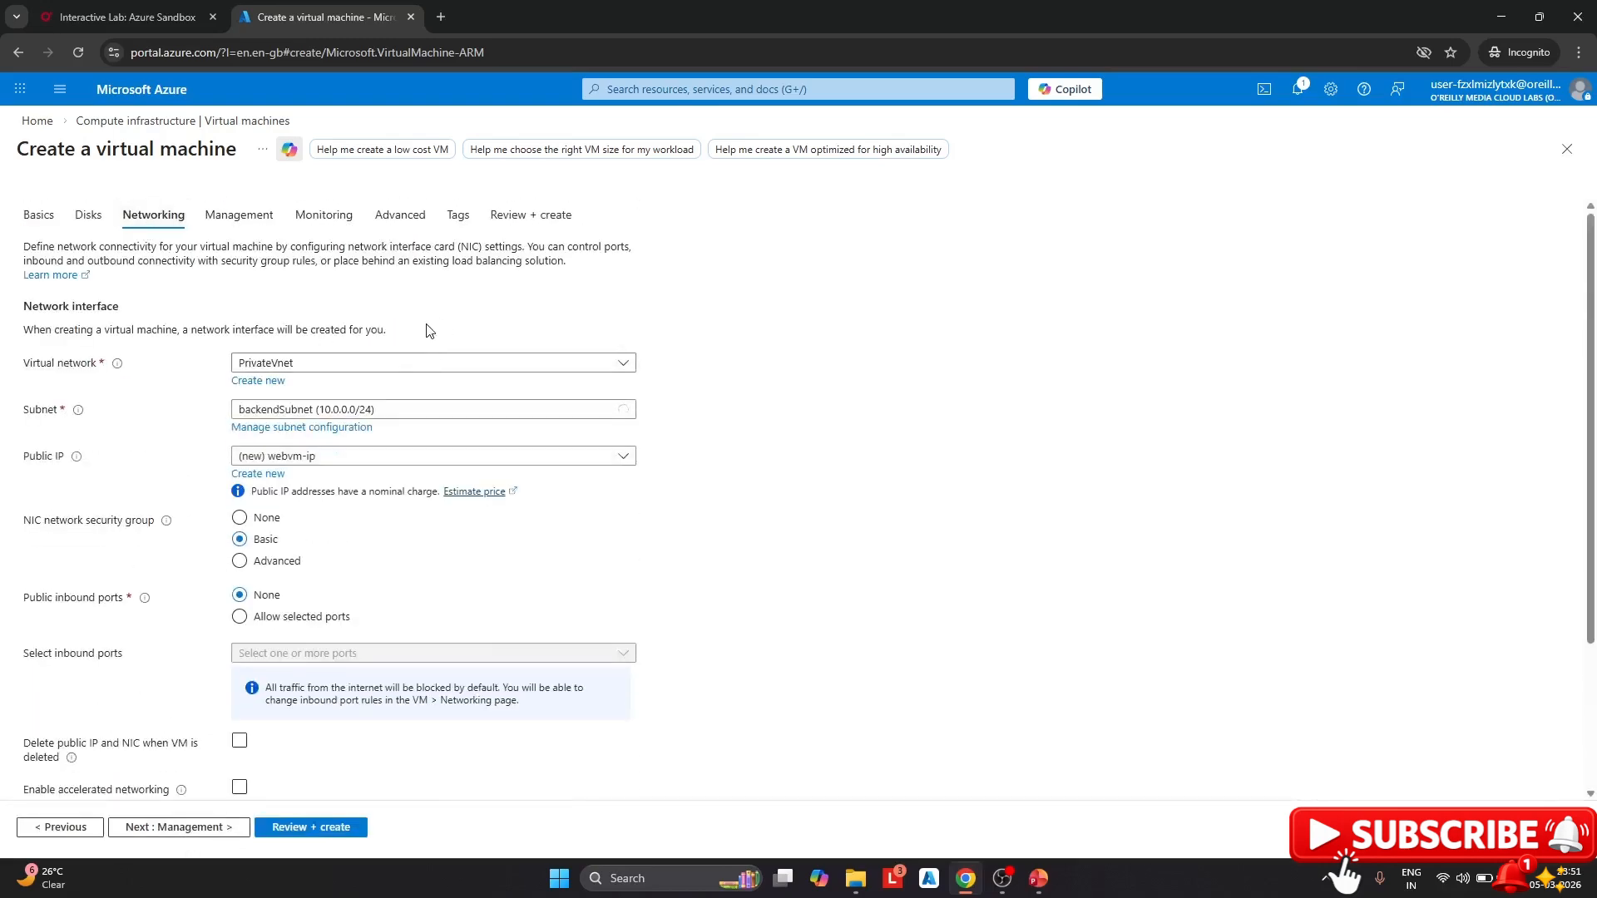
Set webvm's public IP to None
click(353, 459)
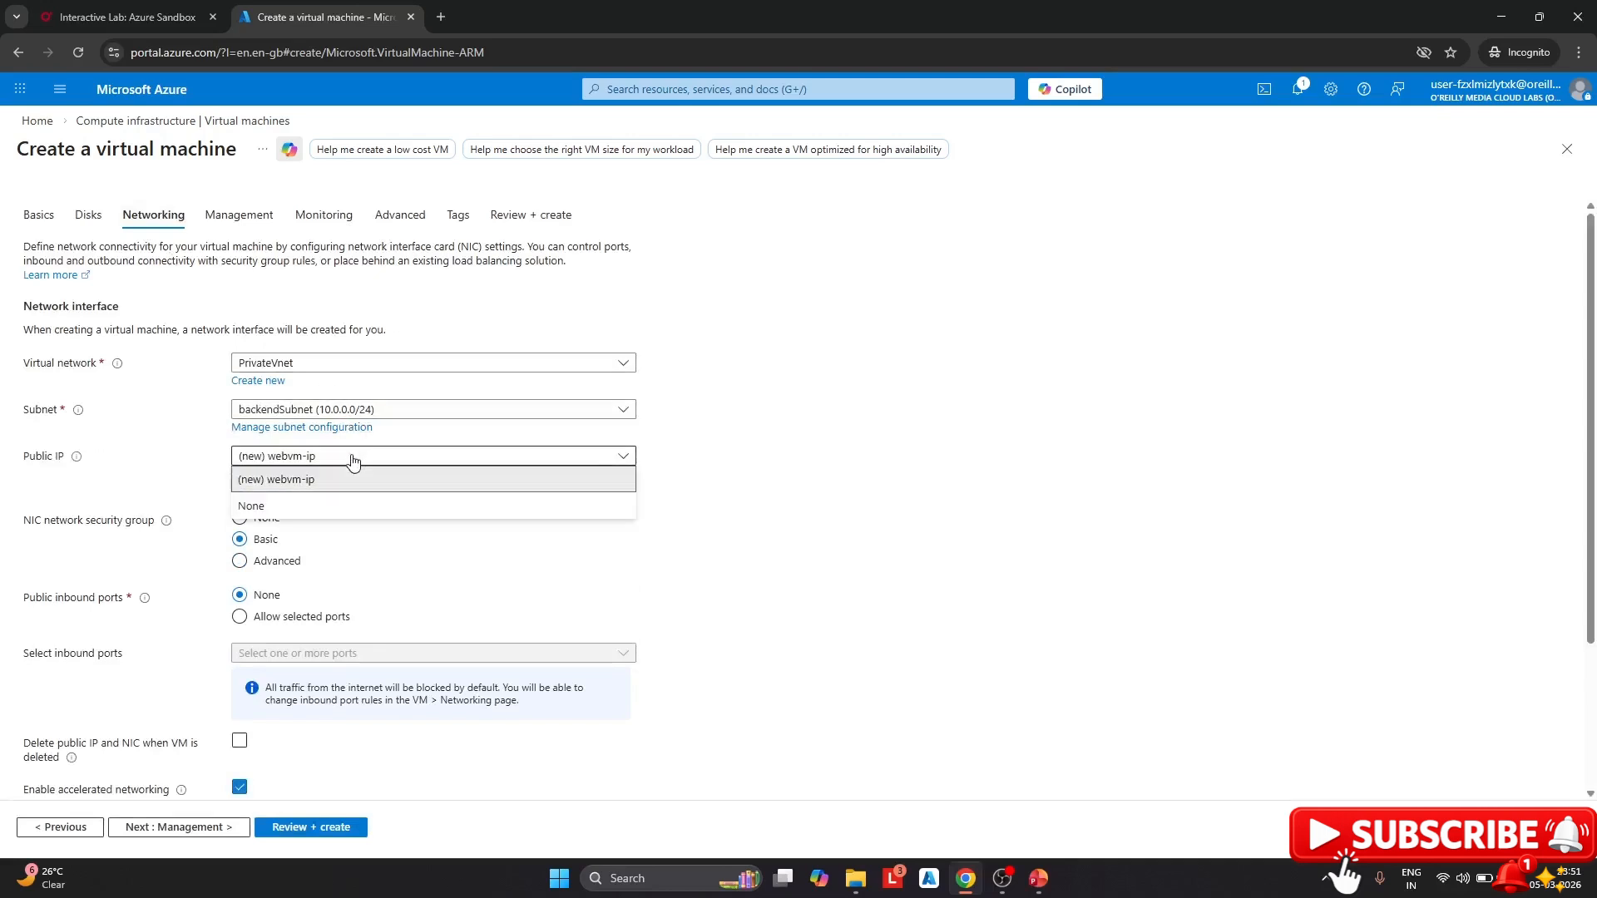
click(291, 506)
scroll(399, 578, down, 2)
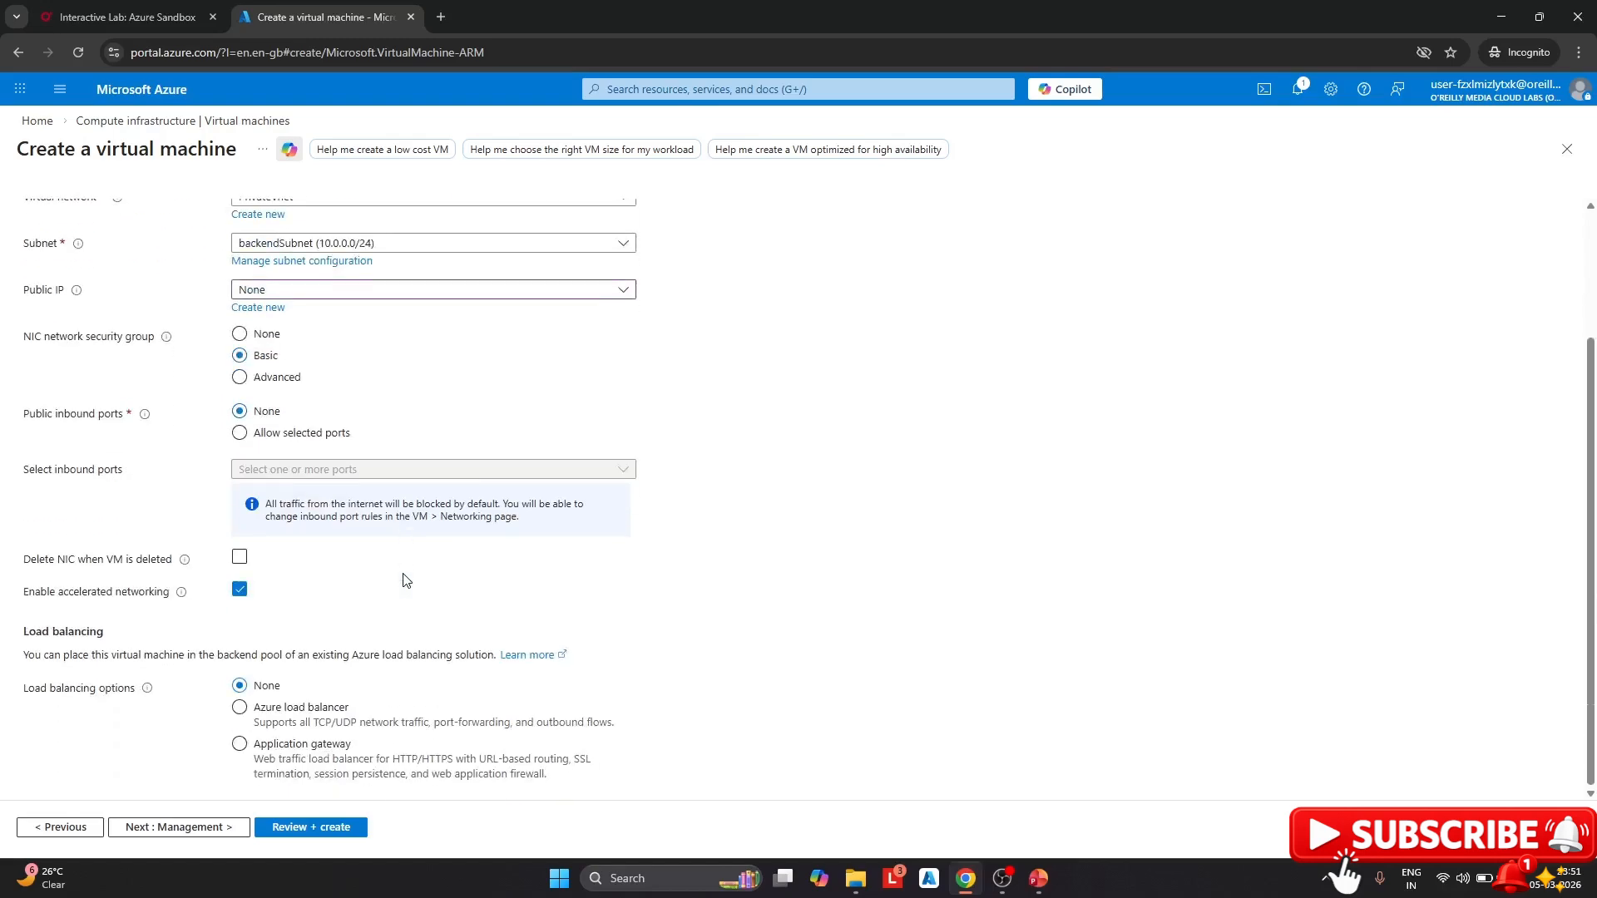
scroll(368, 565, up, 2)
Disable boot diagnostics for webvm and run its review validation
click(323, 214)
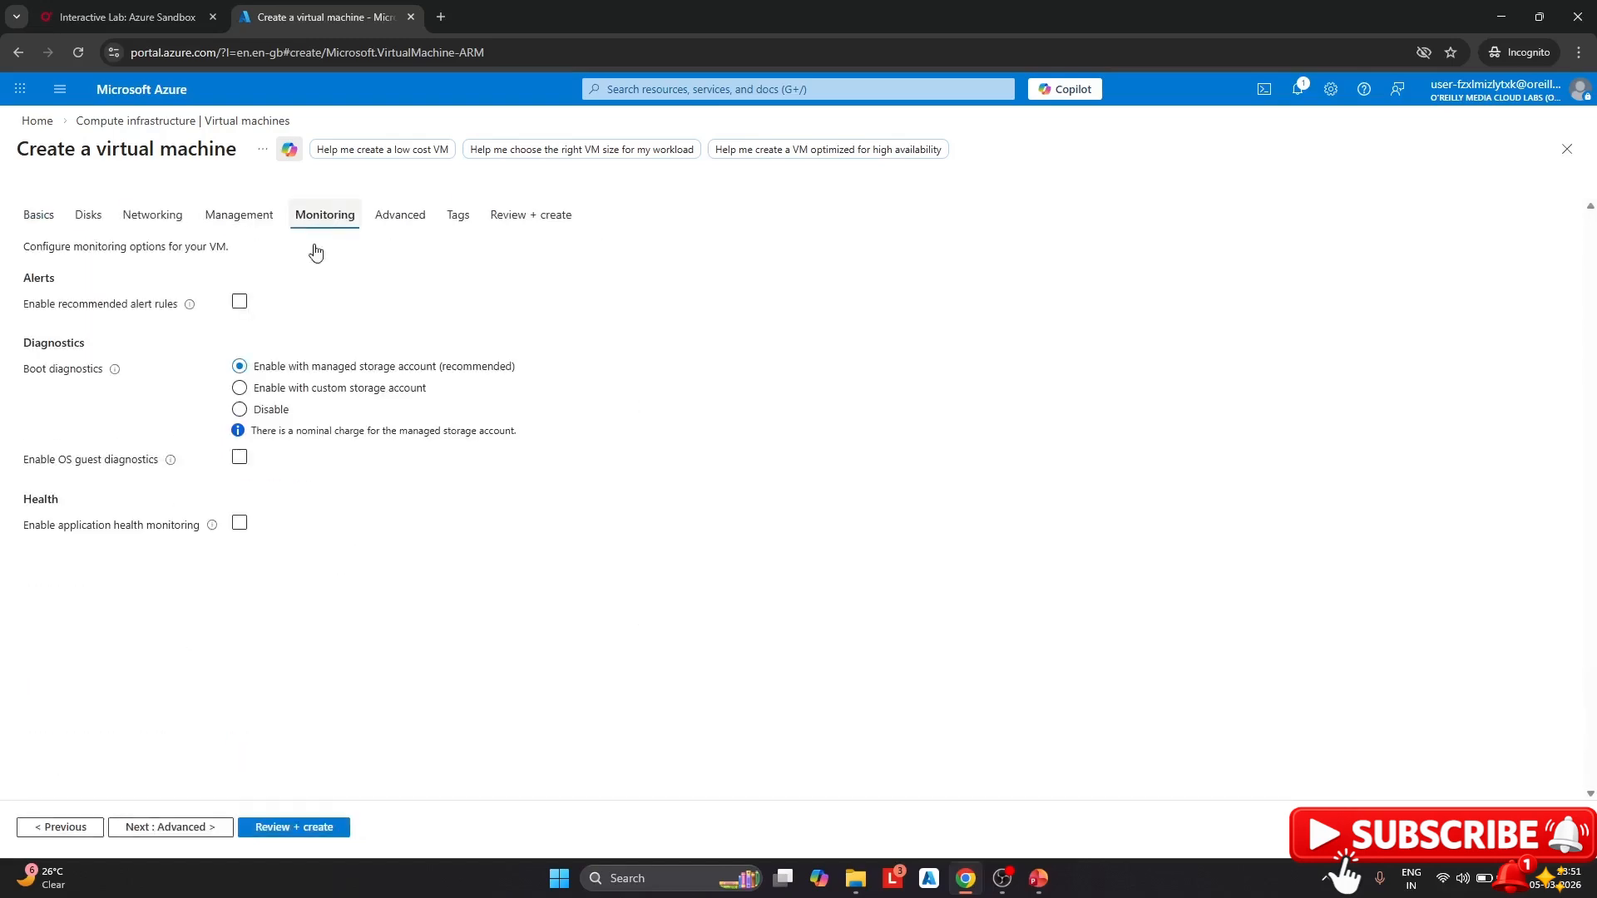
click(240, 409)
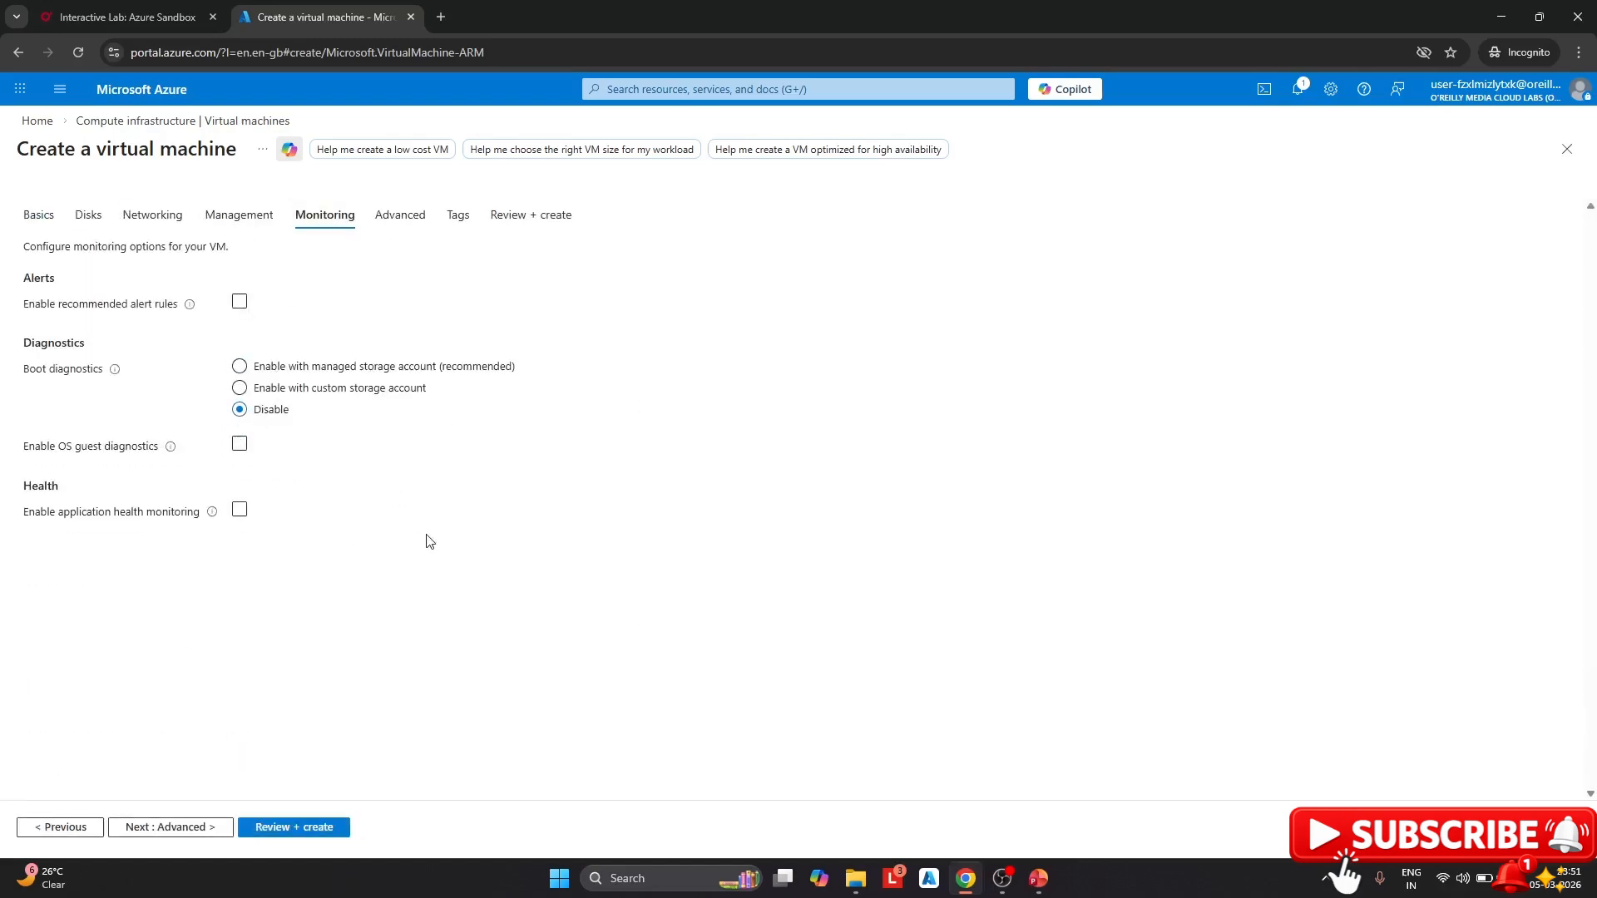
click(318, 832)
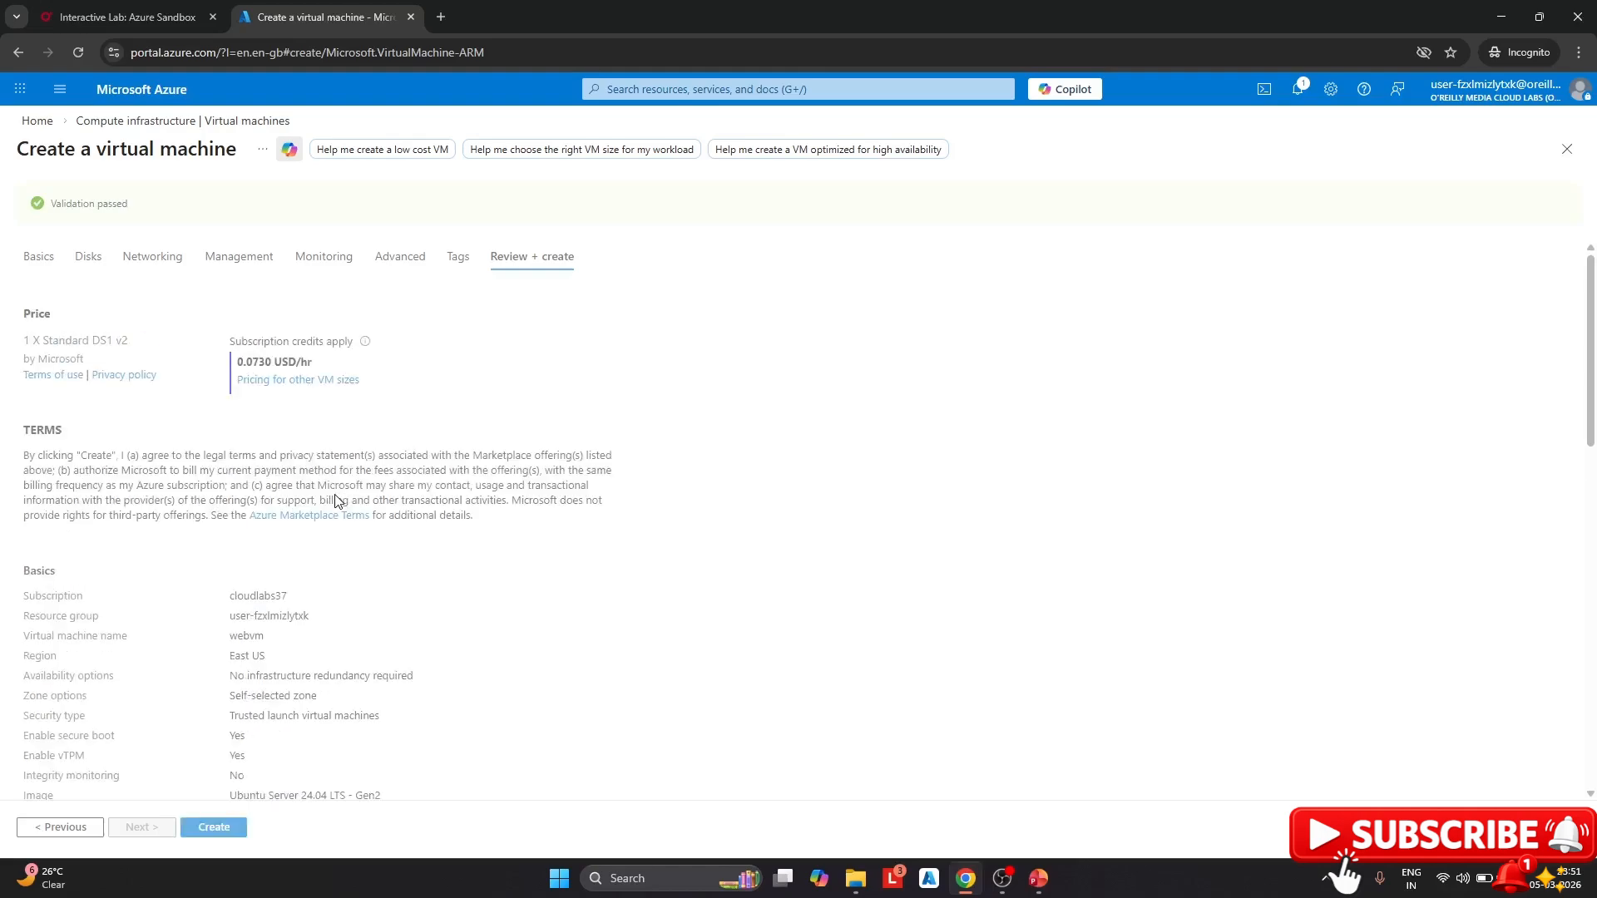
Look over the webvm review summary and create the virtual machine
scroll(338, 513, down, 8)
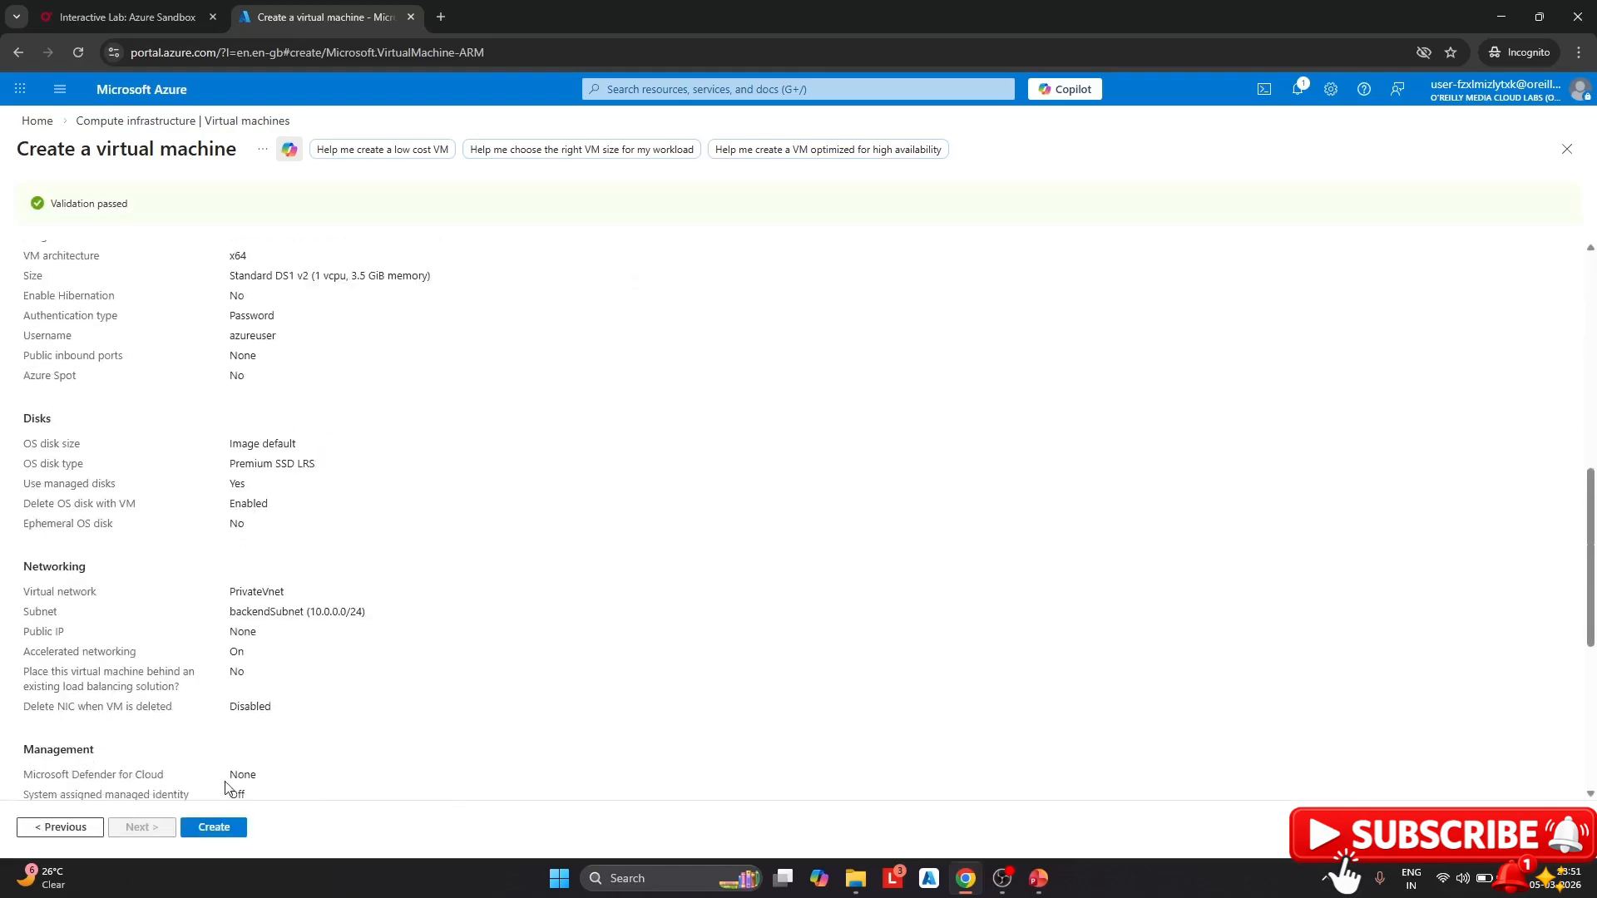
click(218, 827)
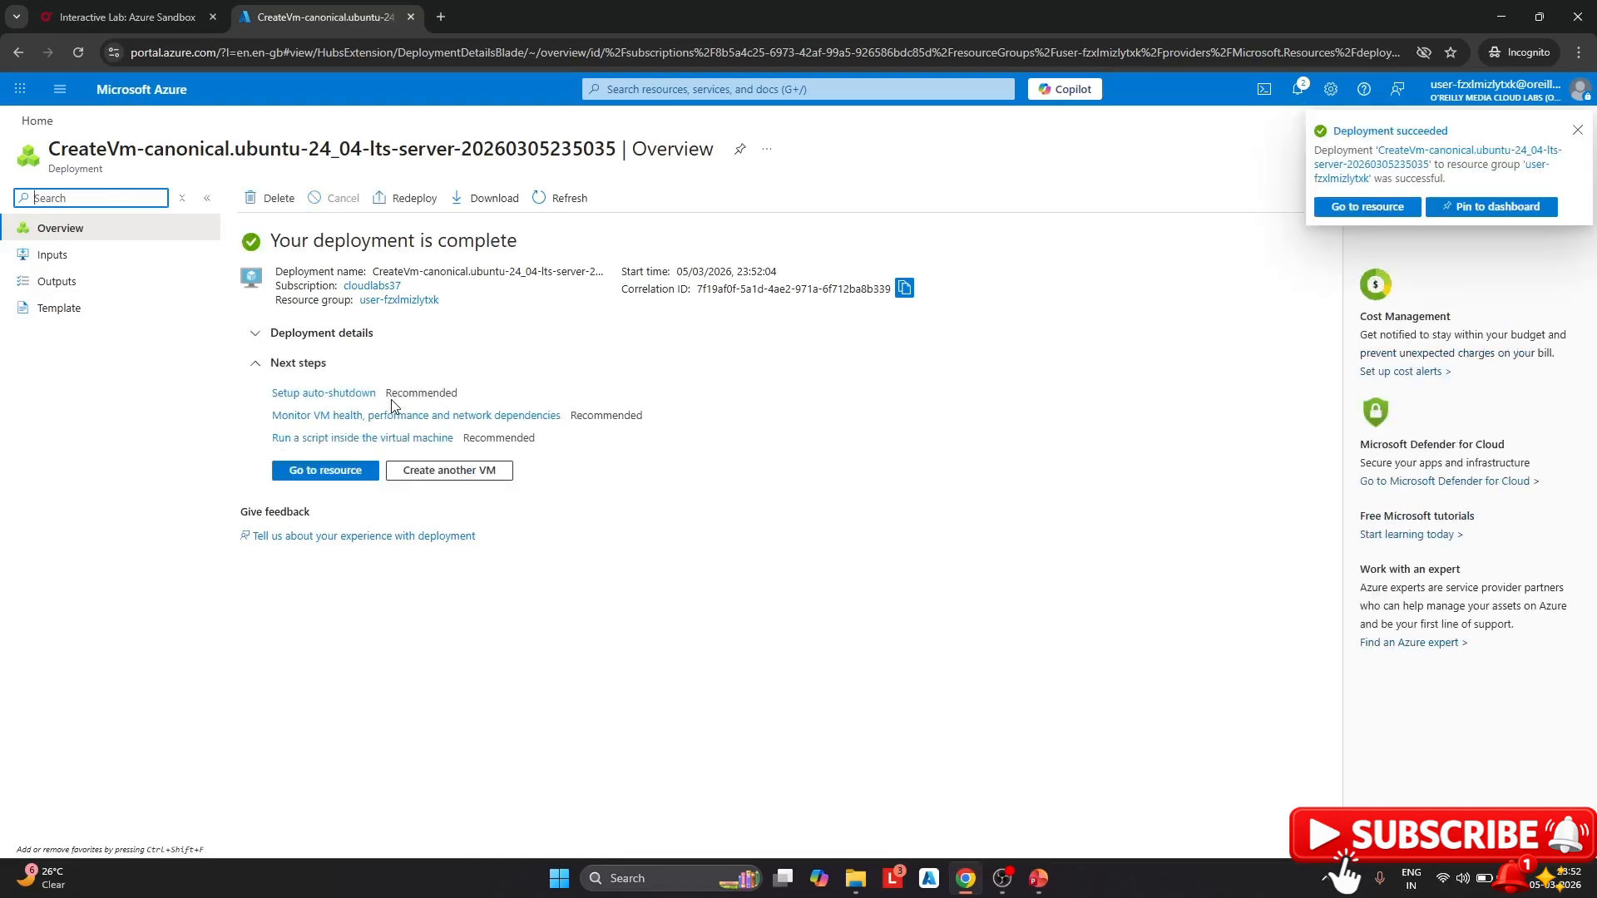
From Home, search for Private DNS zones and start creating a new zone
click(36, 122)
click(652, 90)
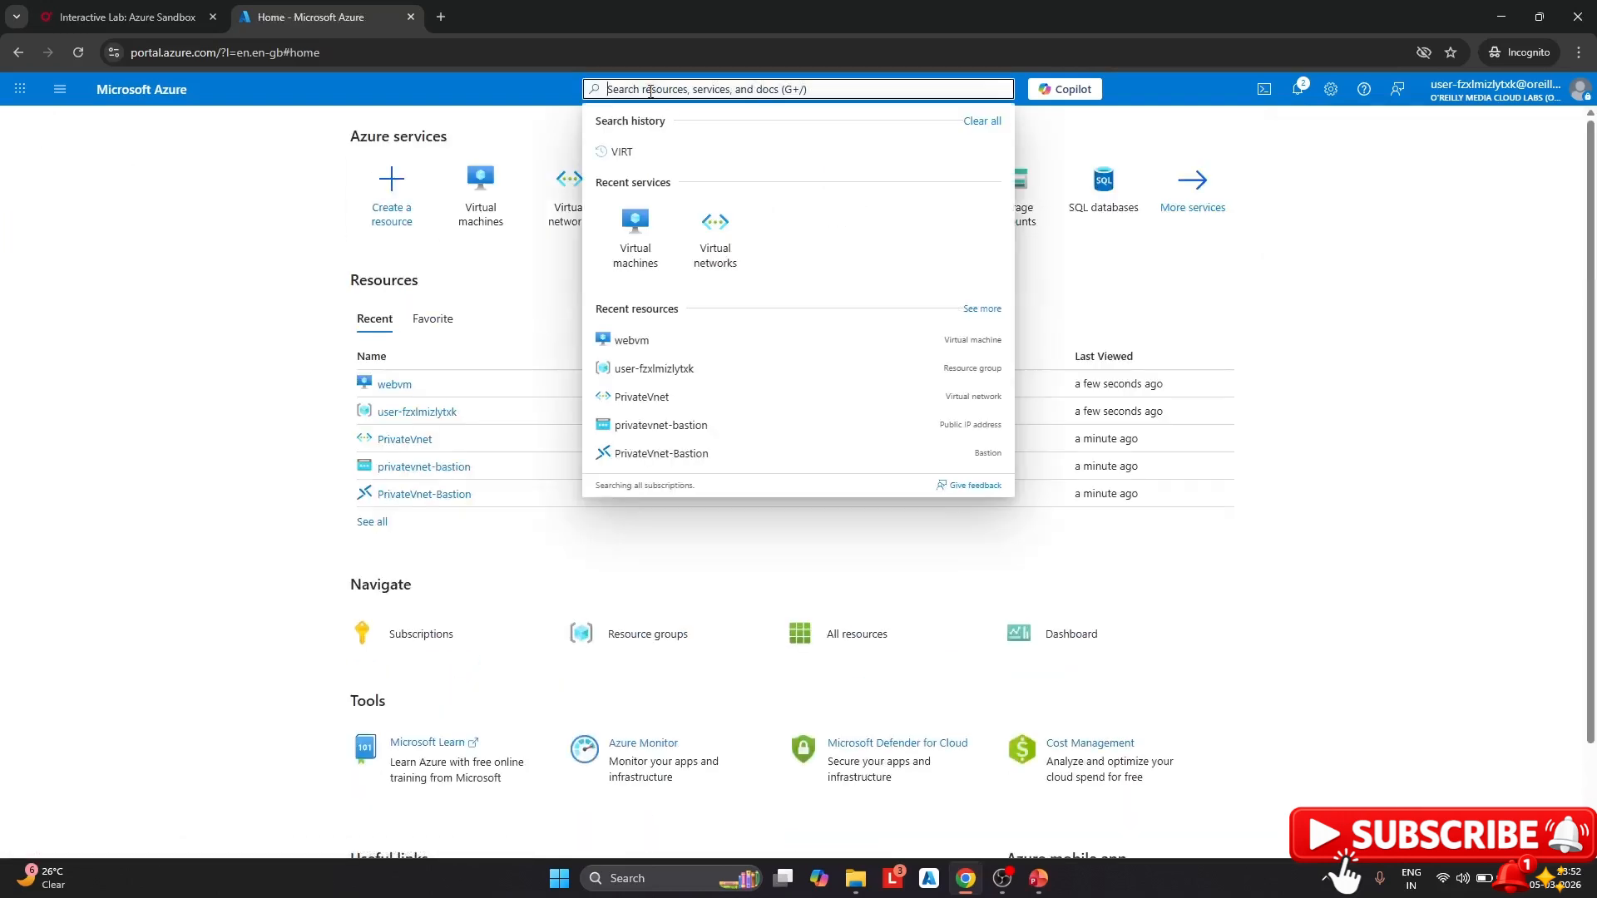
text(pivate)
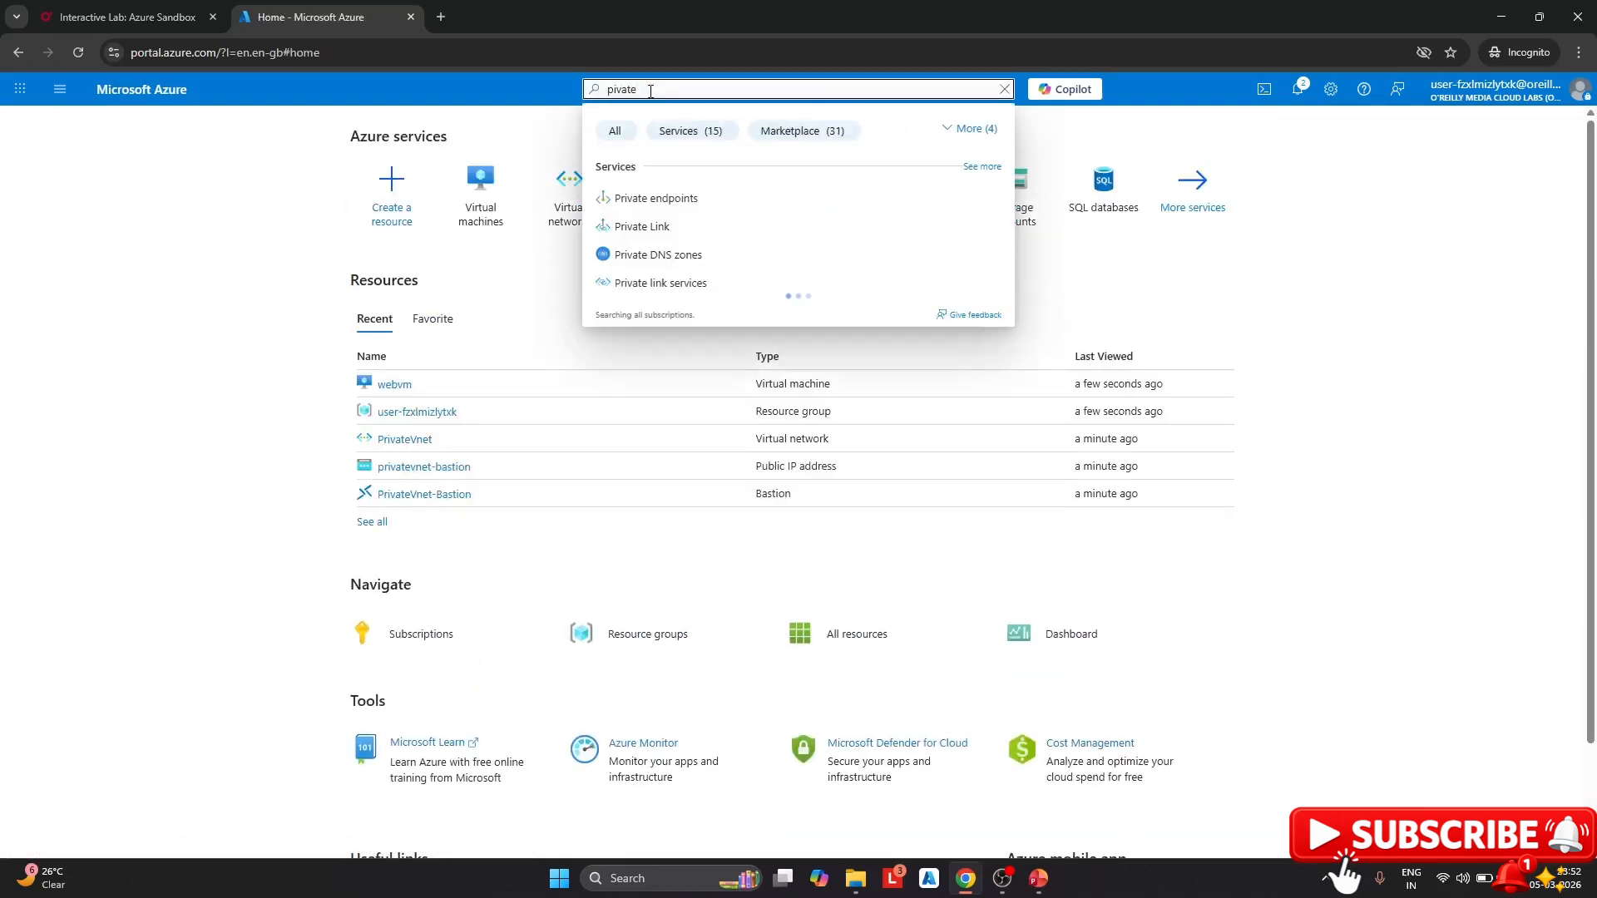
click(653, 254)
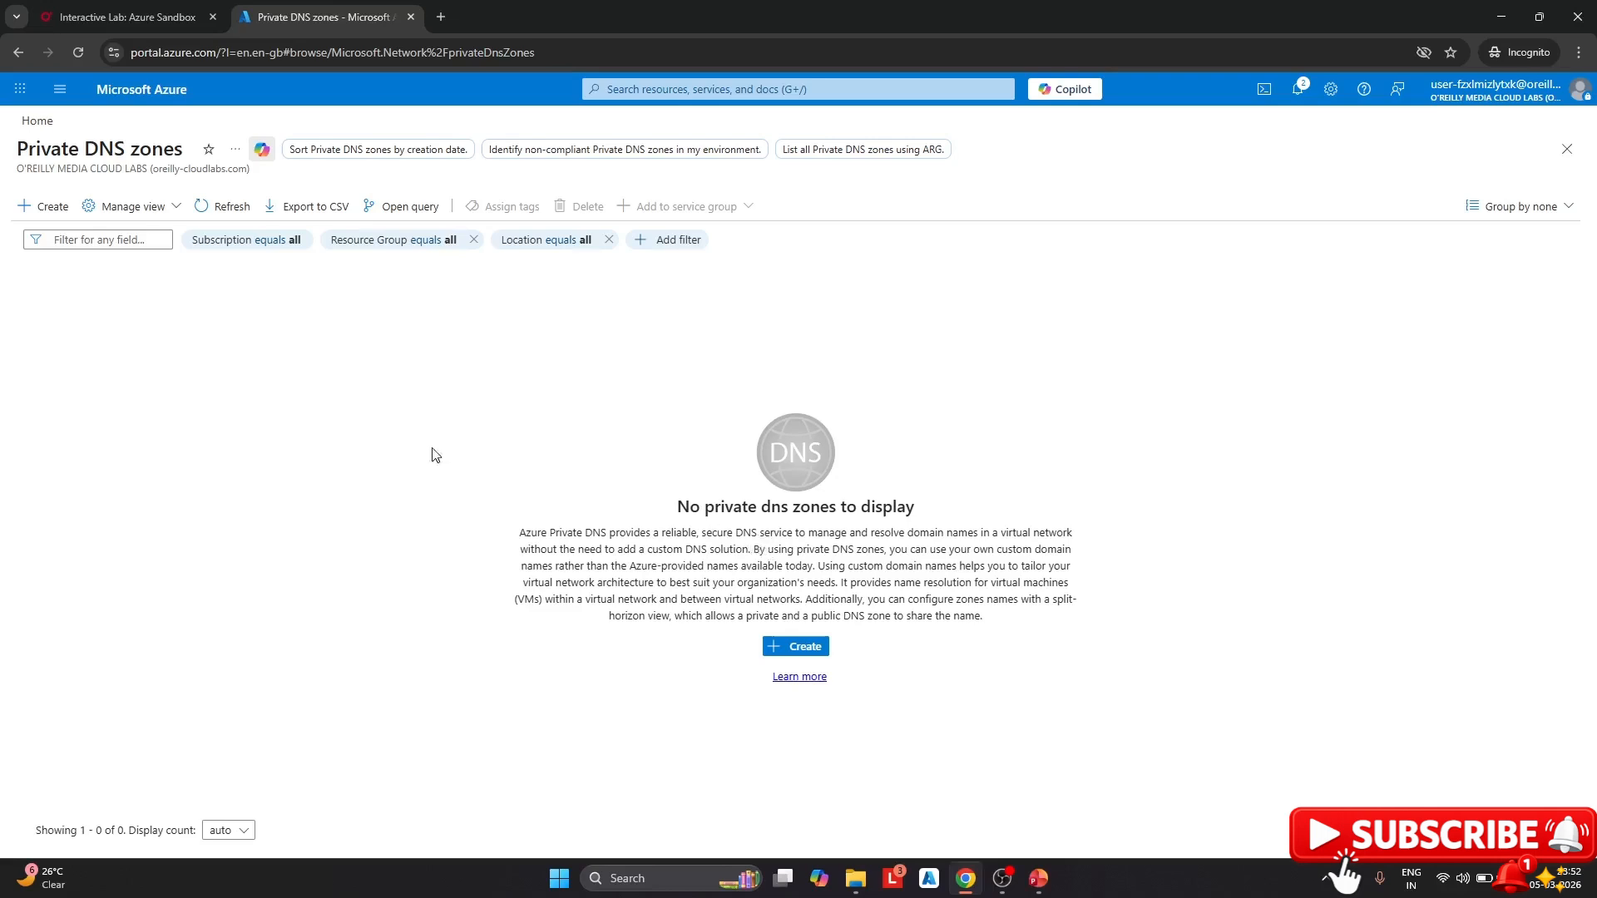
click(58, 219)
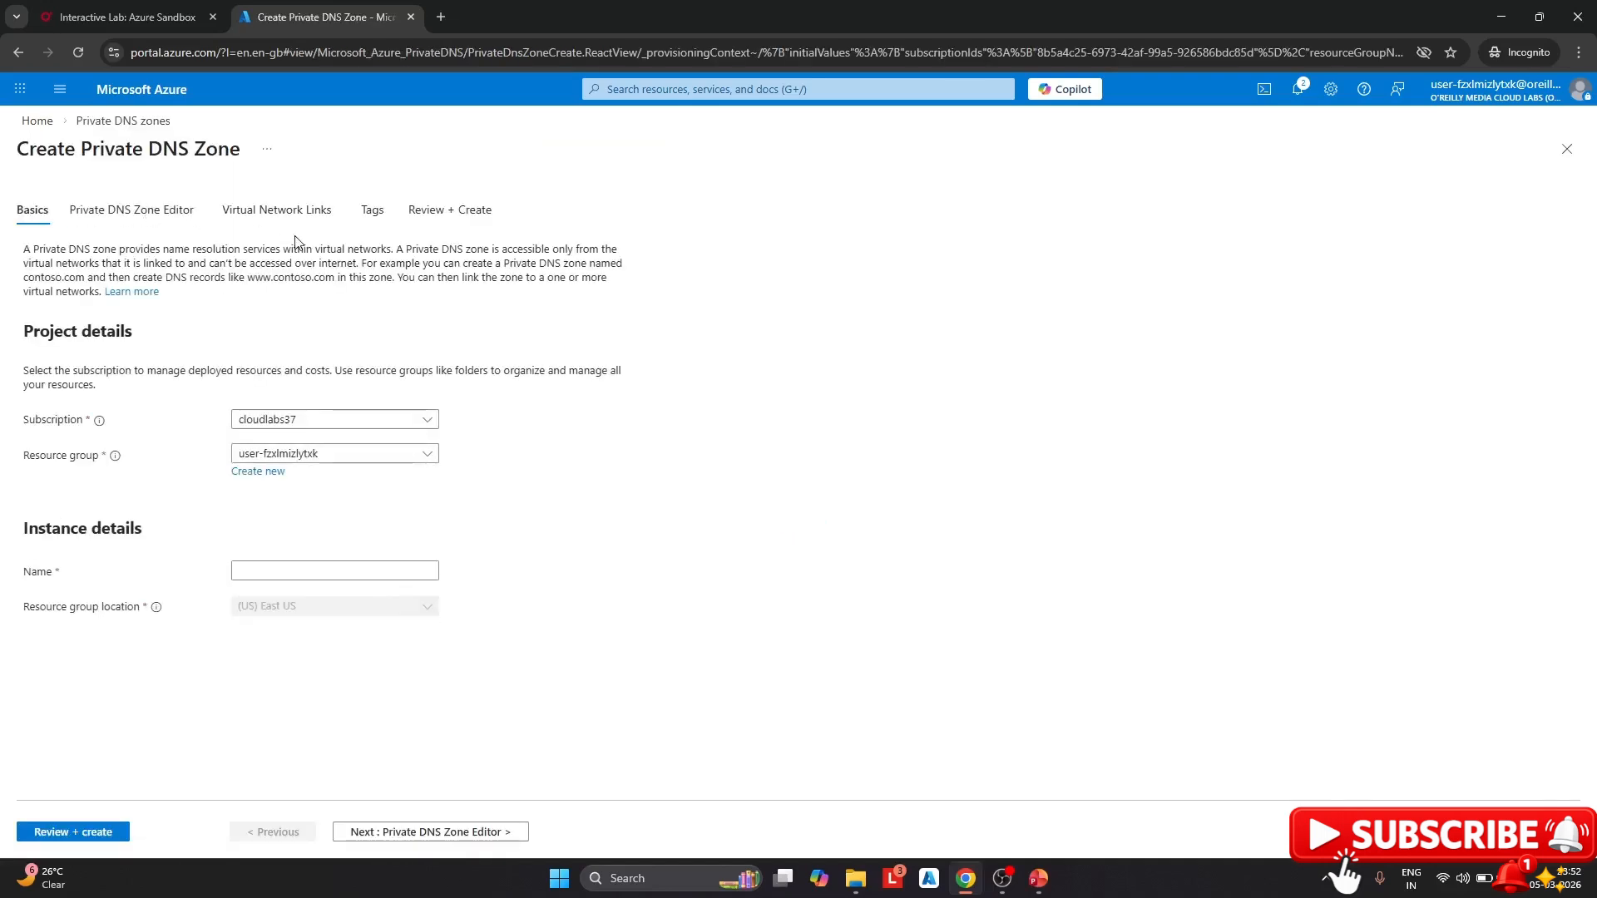
Name the zone contosotest.com and submit it for review and validation
click(274, 574)
text(co)
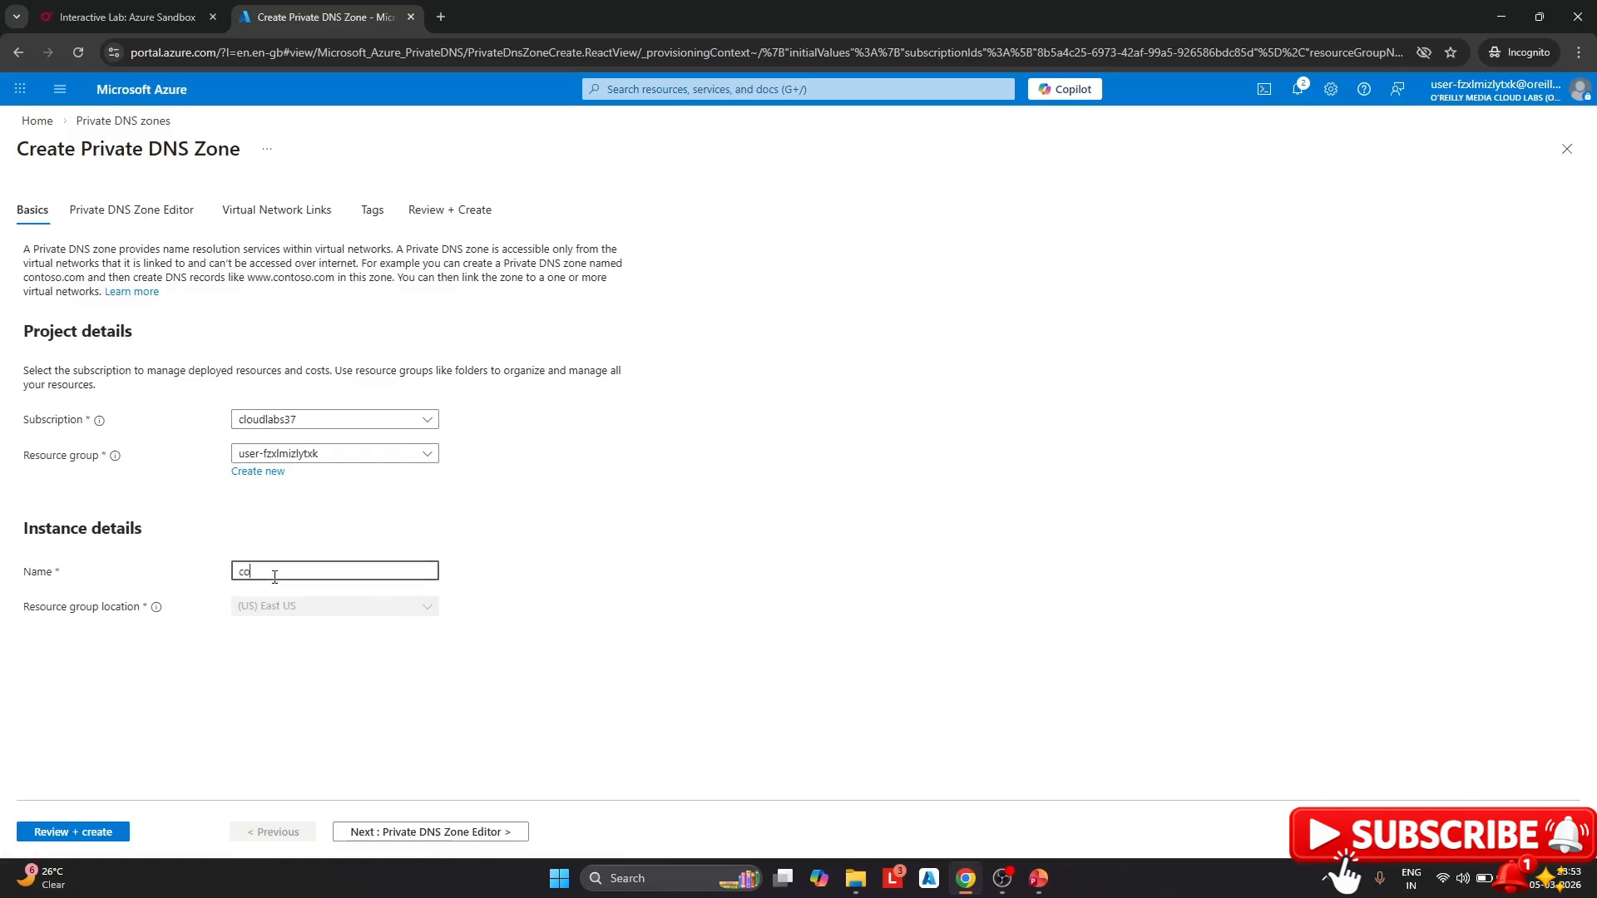
text(nto)
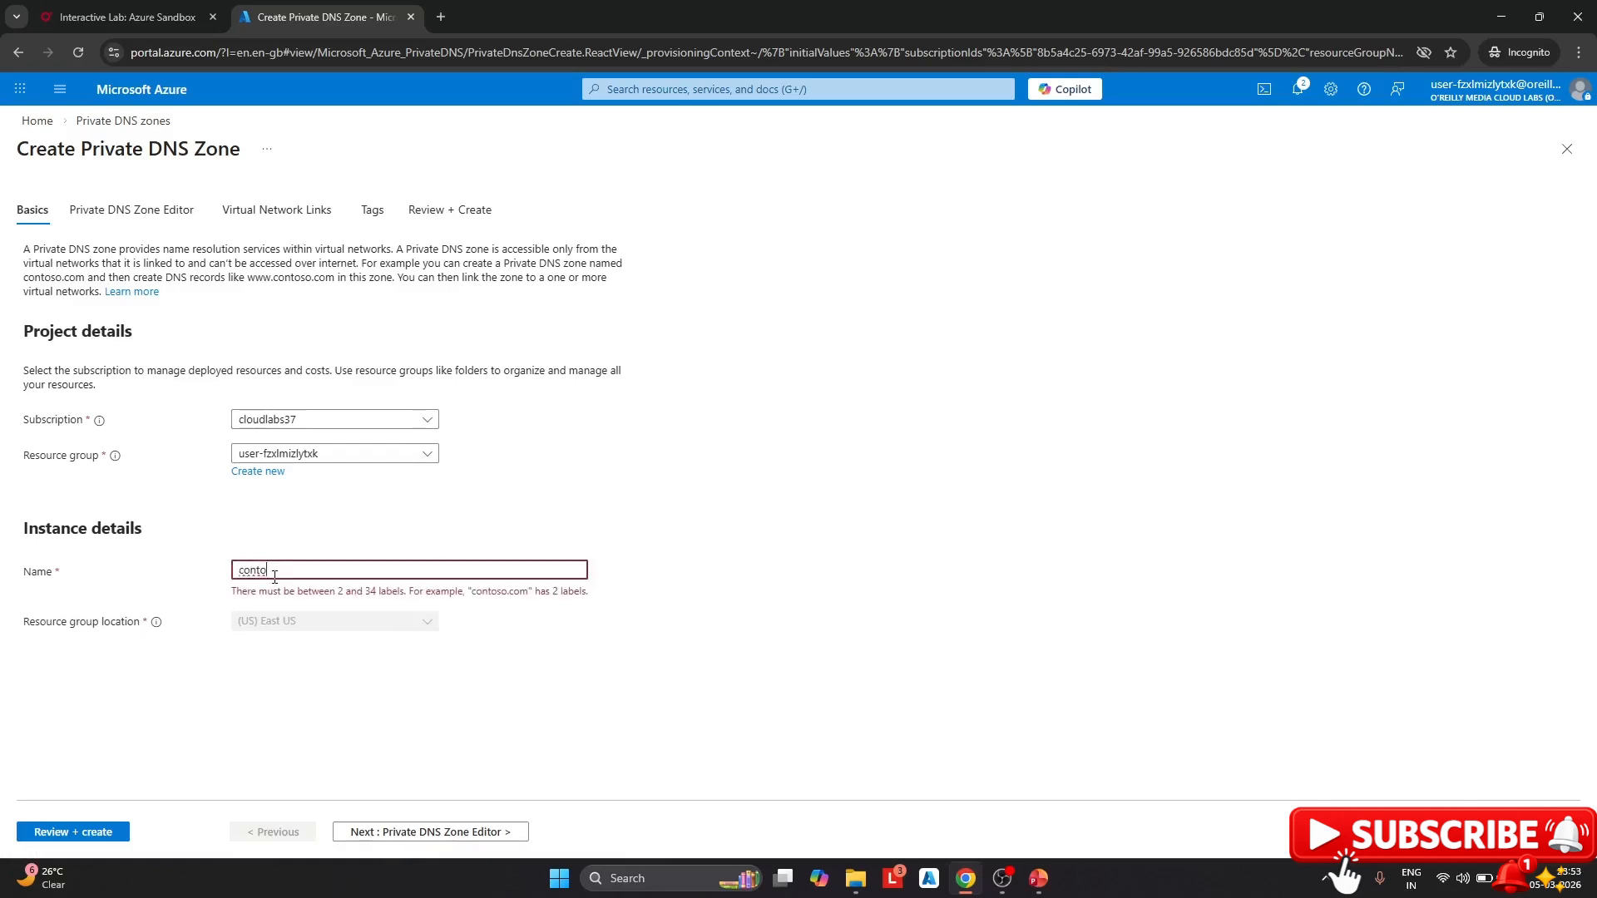
text(so.tes.)
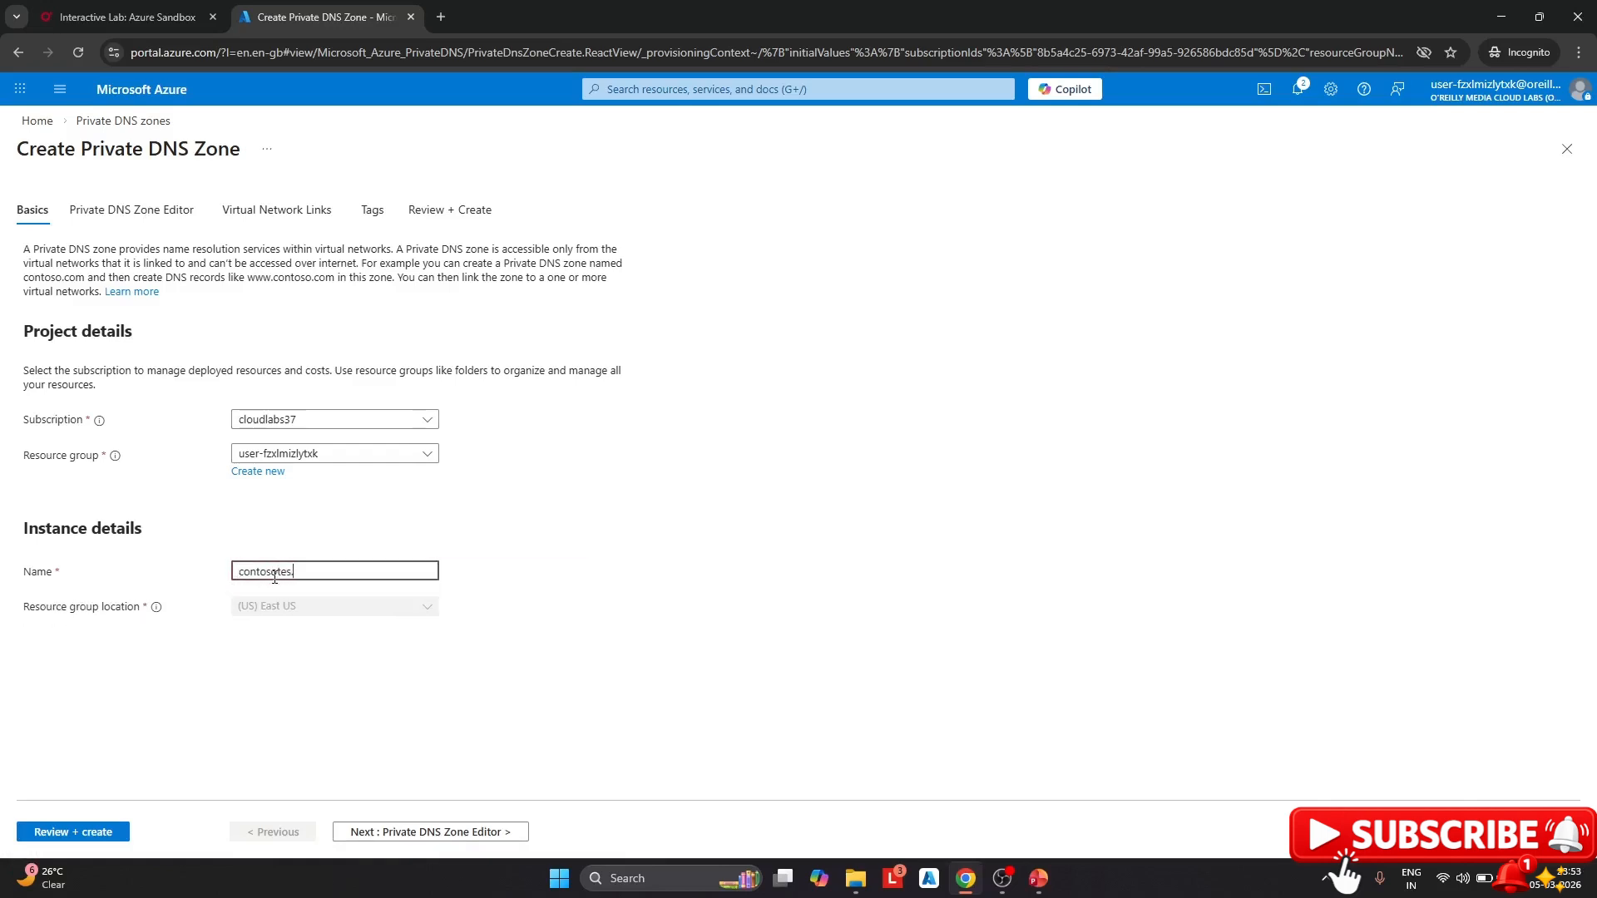
text(com)
text(t)
click(381, 522)
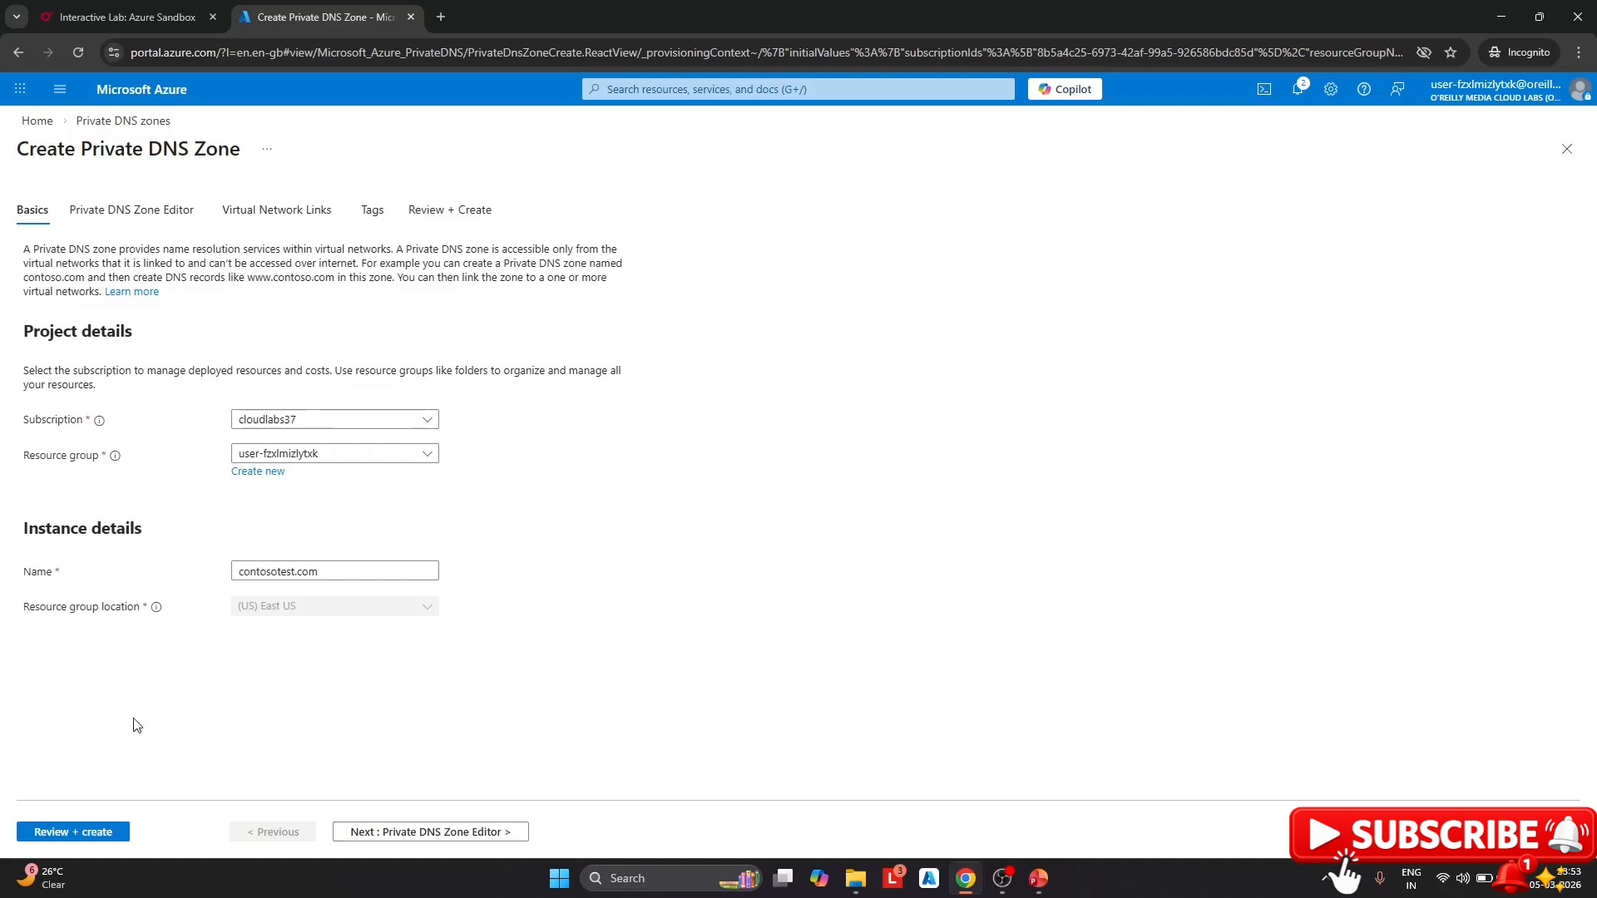
click(81, 834)
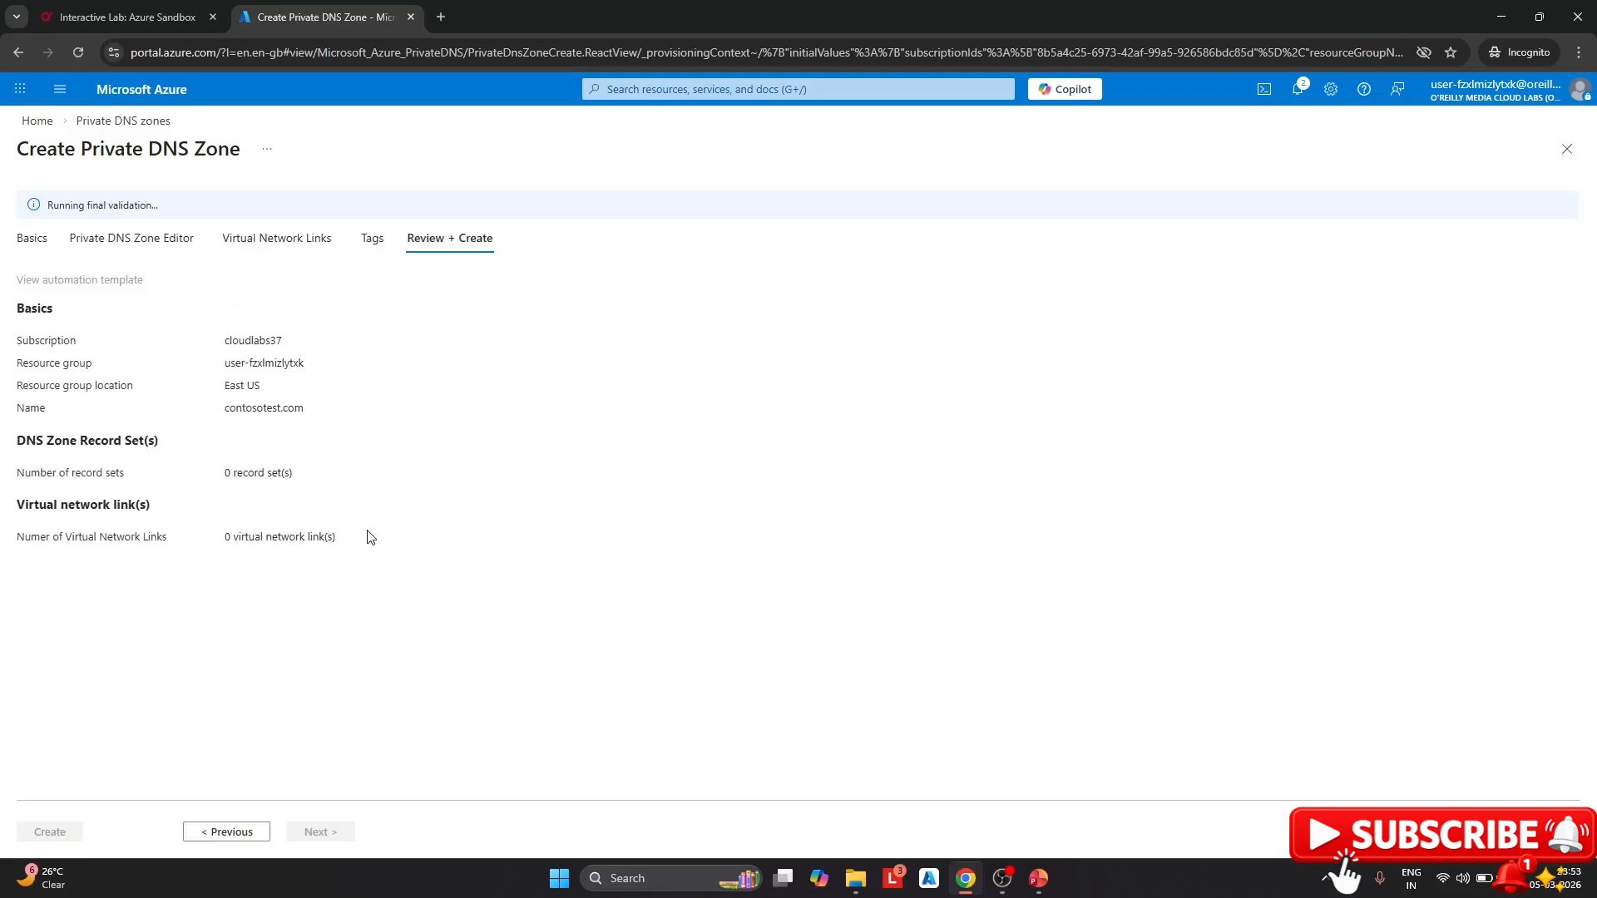
Create the contosotest.com private DNS zone and let the deployment finish
click(65, 833)
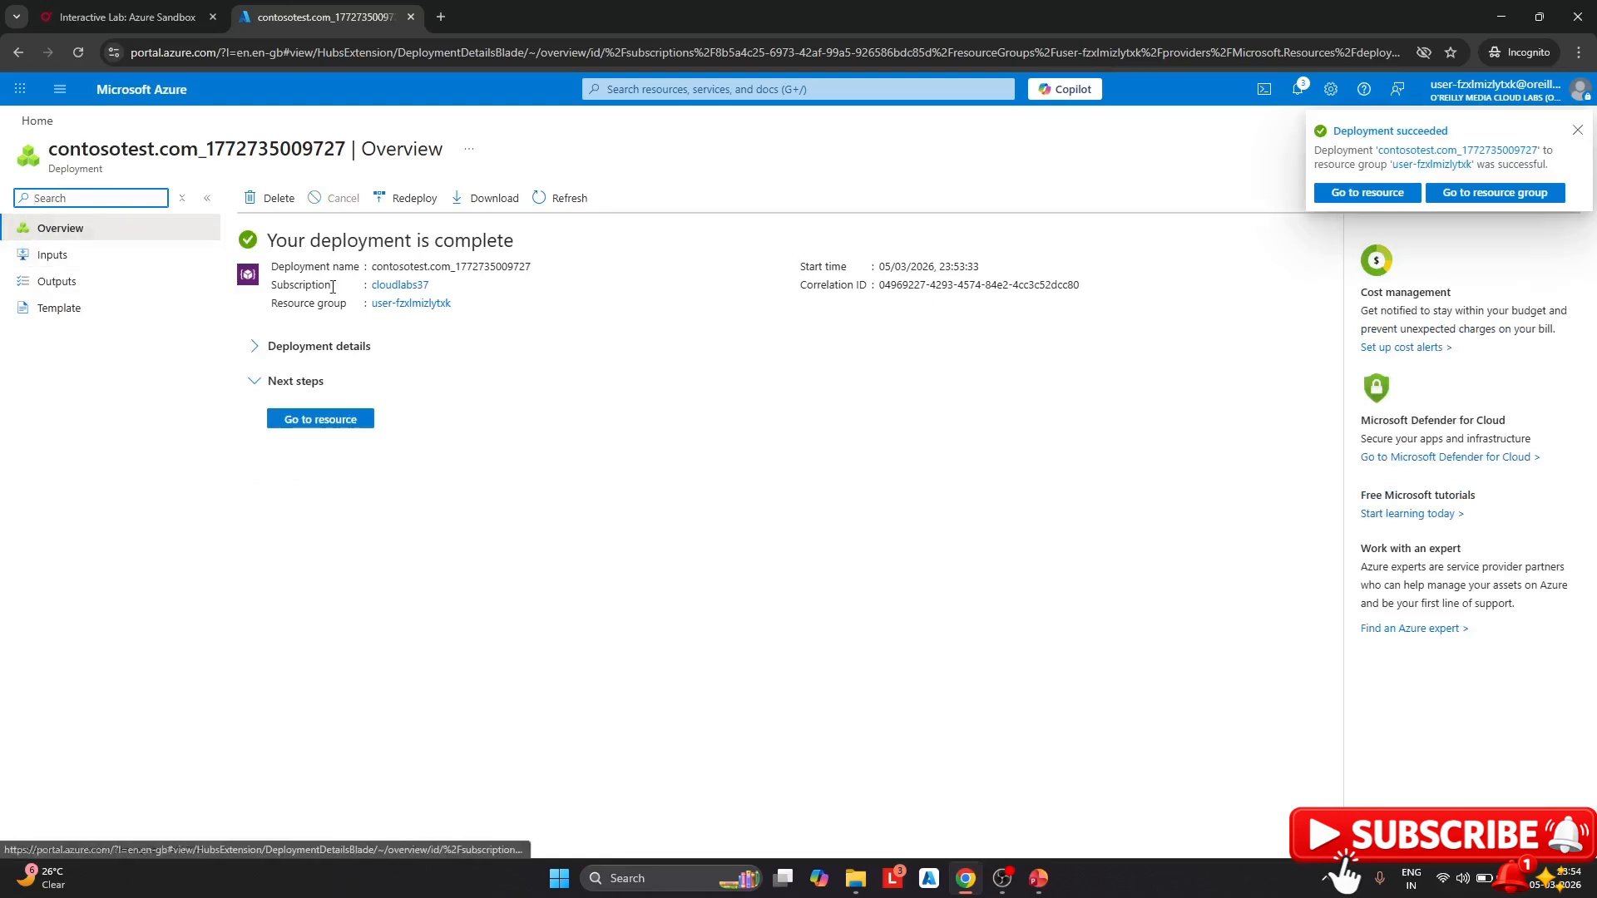
Go to the new contosotest.com zone's Virtual Network Links and start adding a link
click(332, 428)
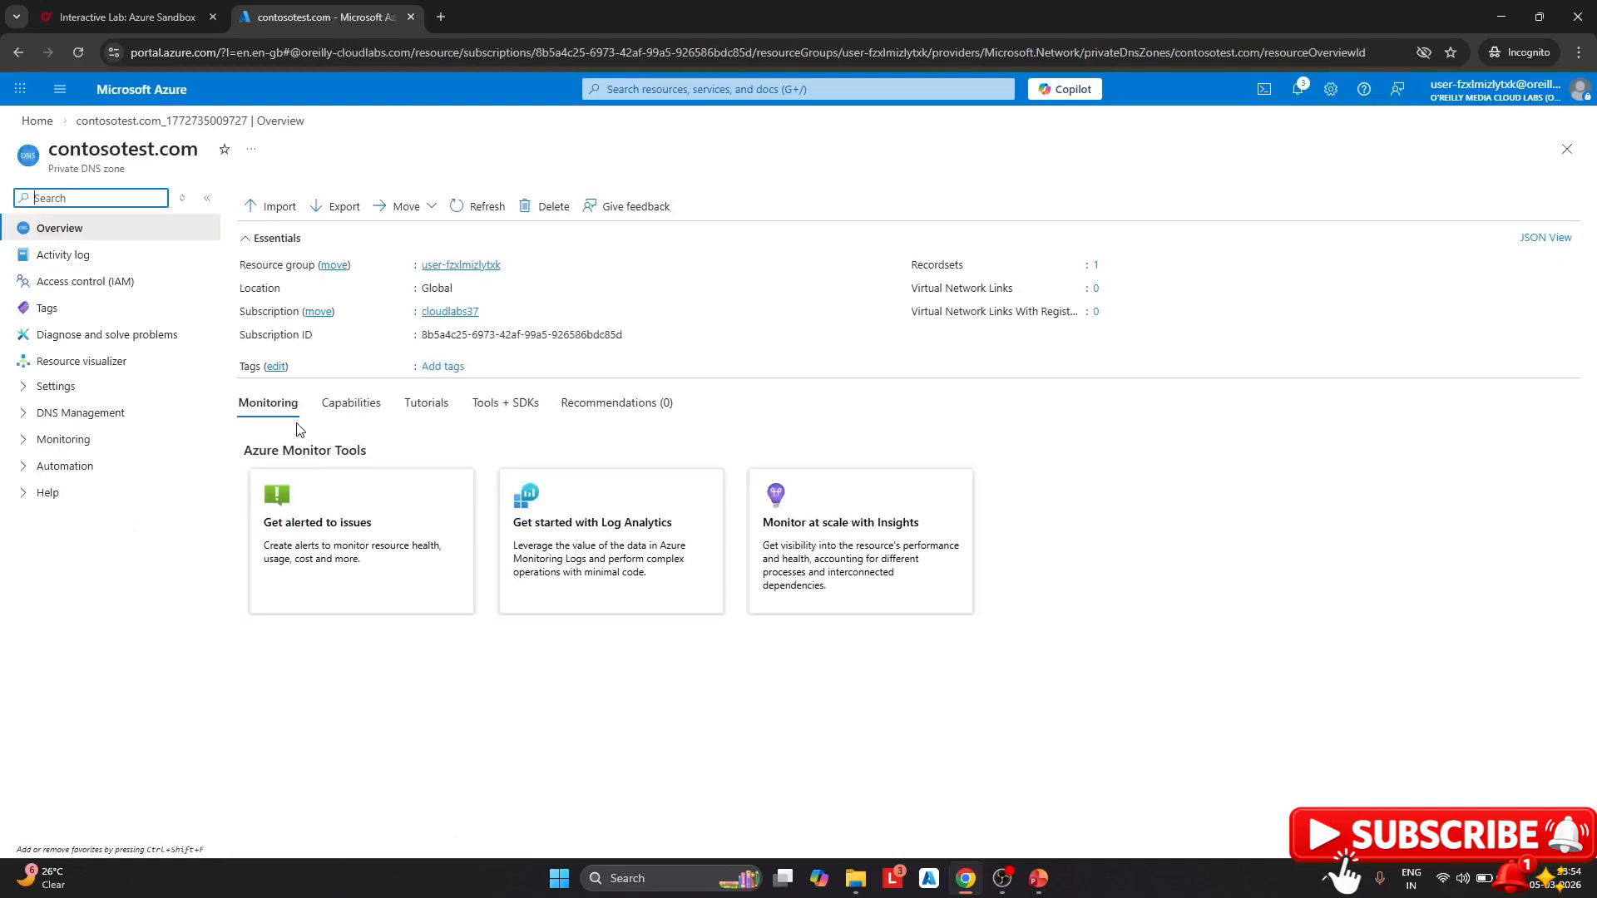
click(23, 386)
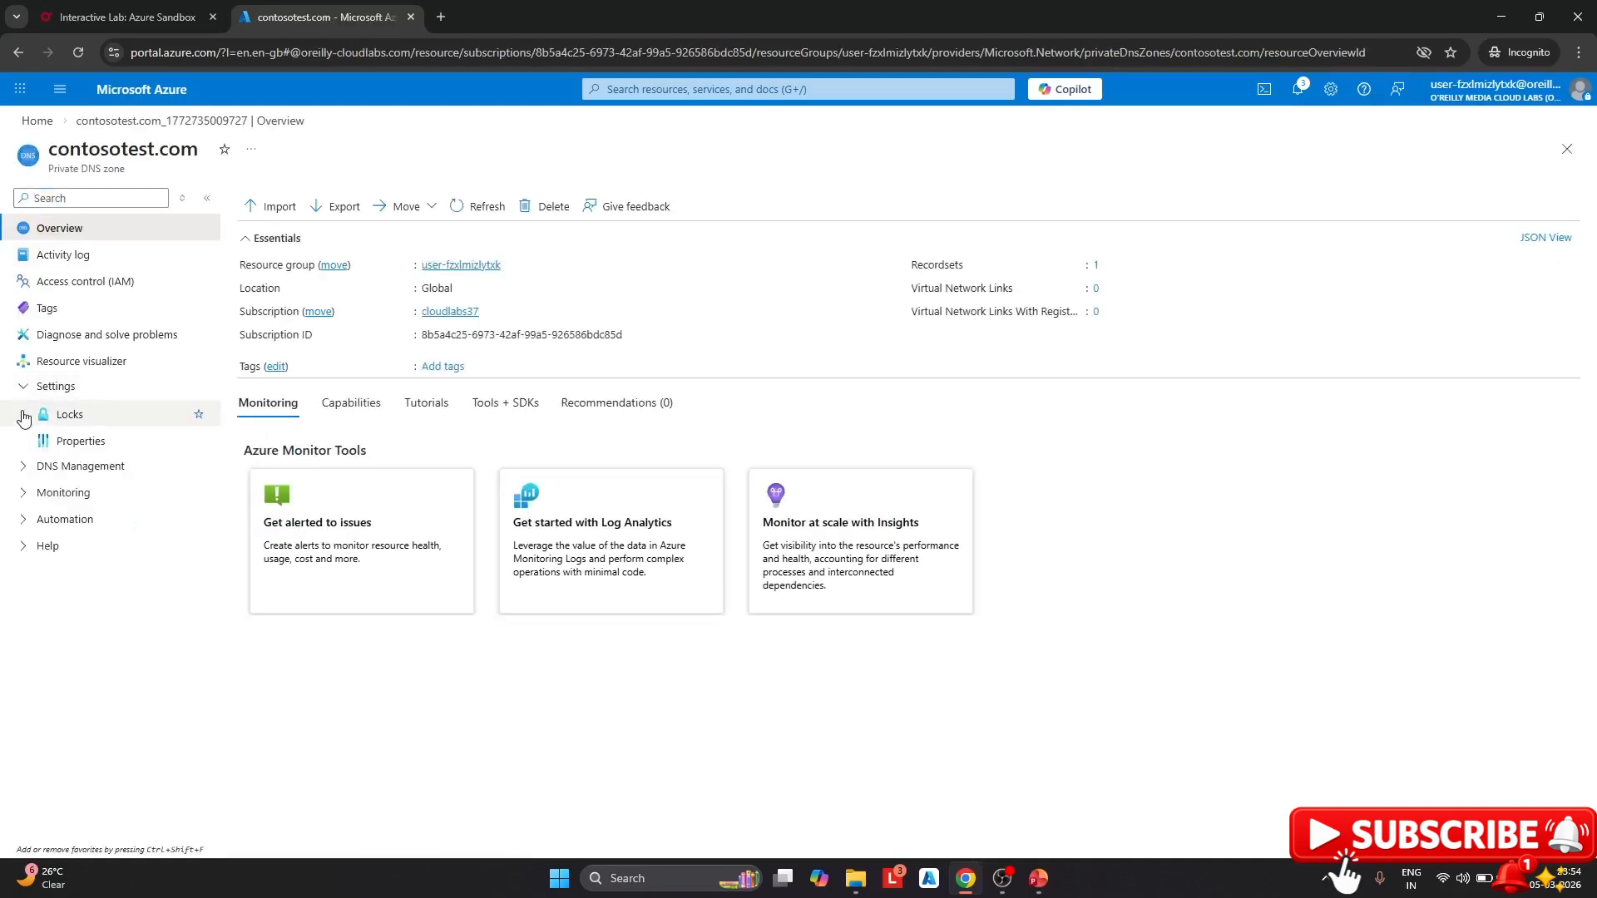
click(23, 468)
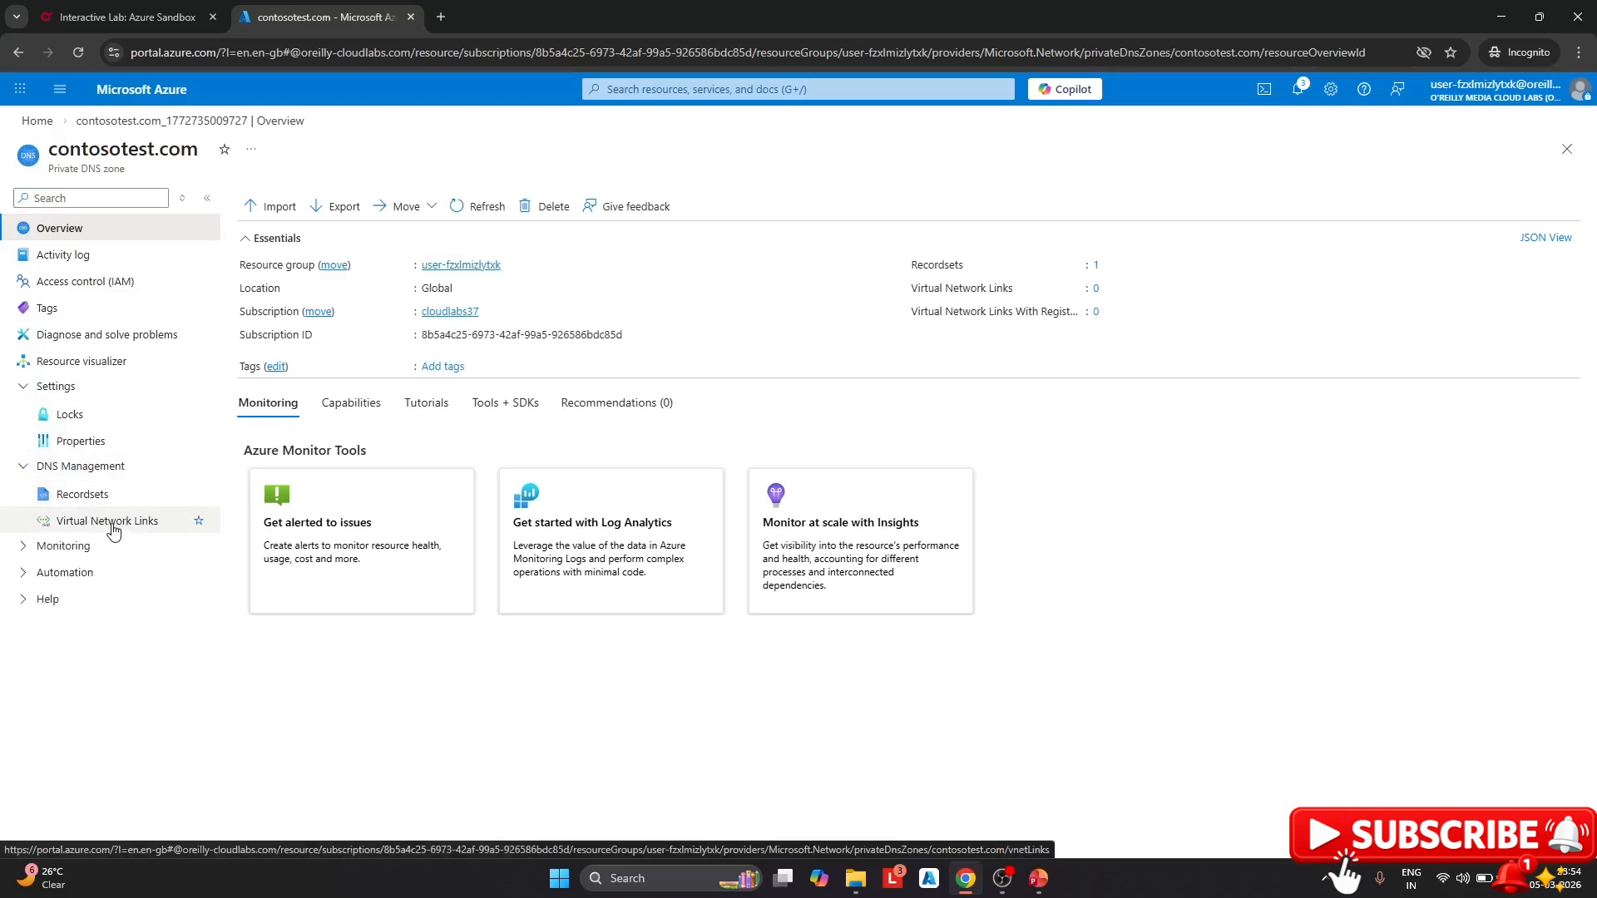
click(113, 531)
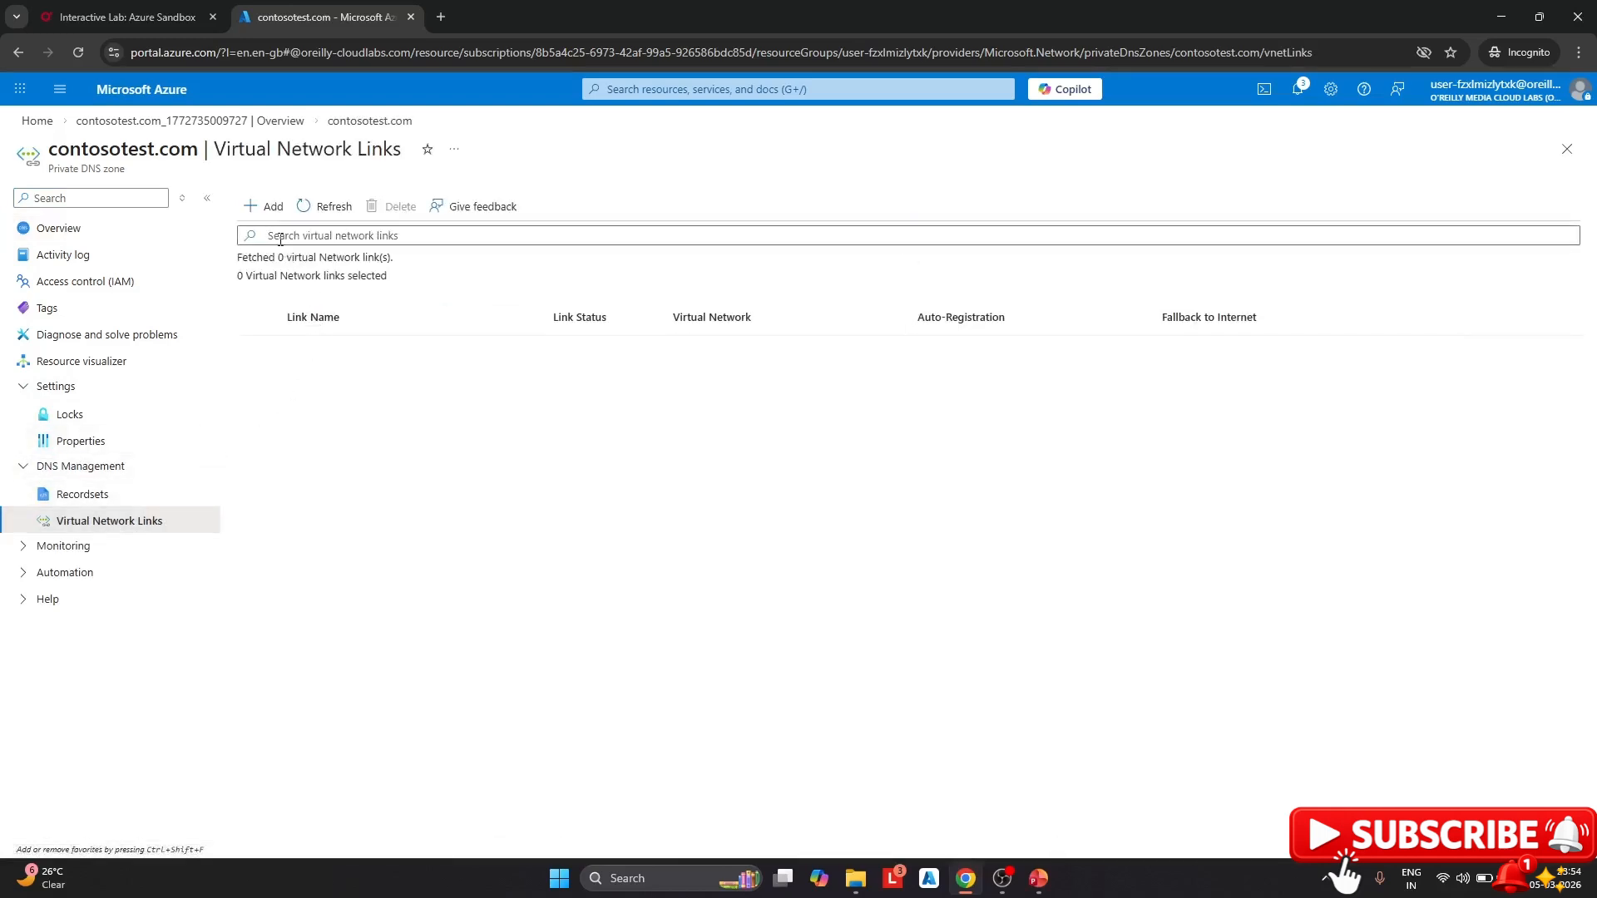
click(267, 210)
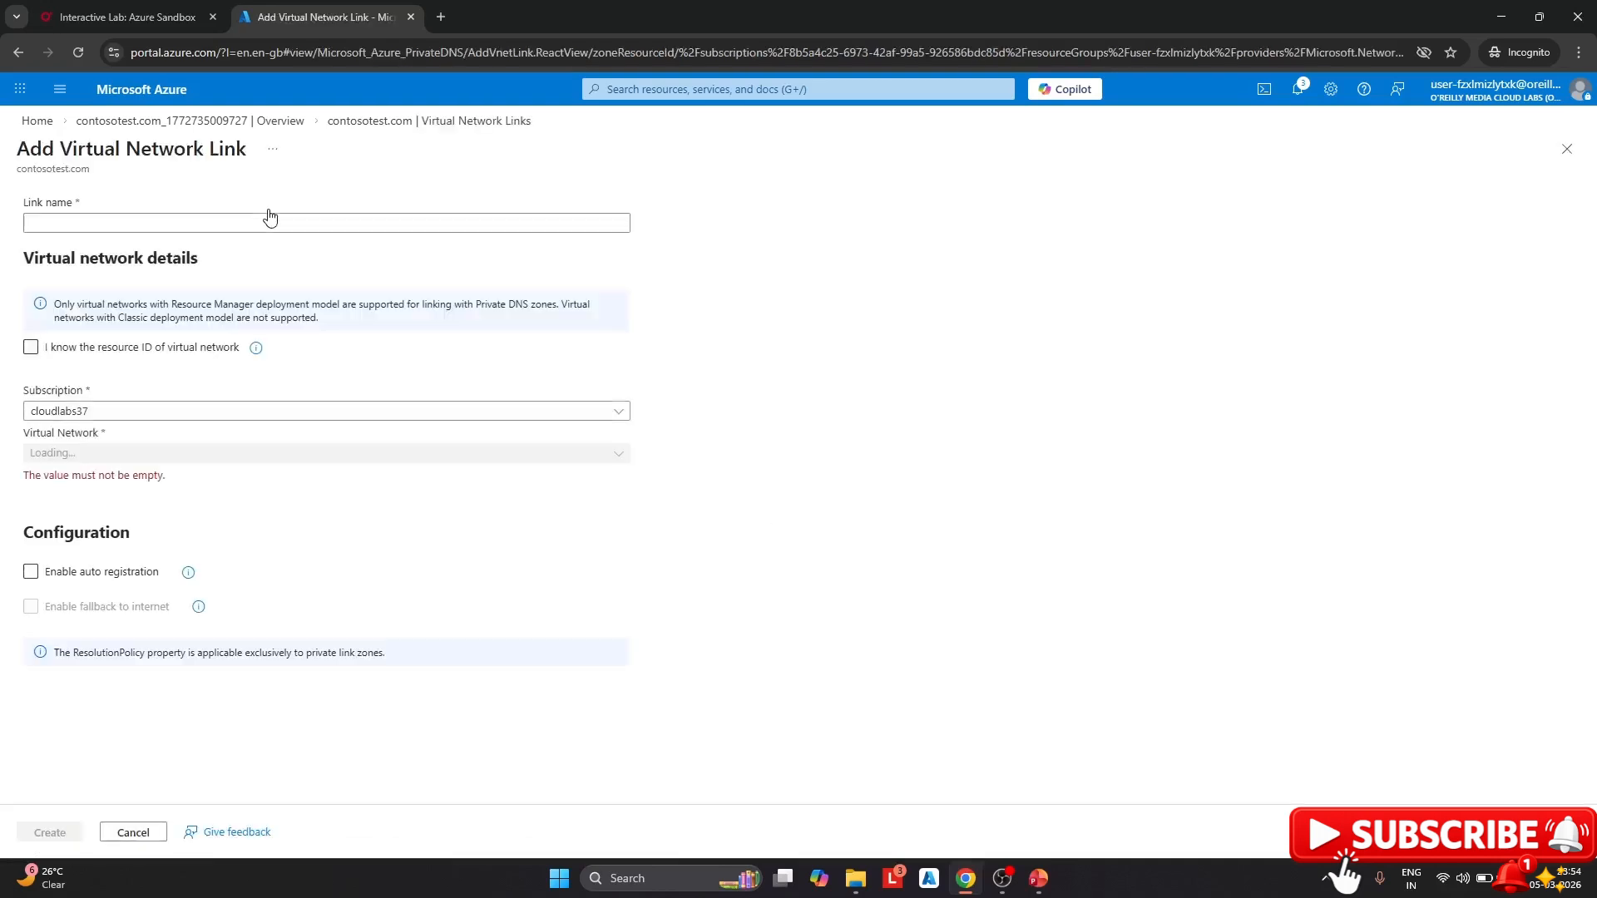
Name the link demolink, select PrivateVnet as its virtual network, and enable auto registration
click(152, 224)
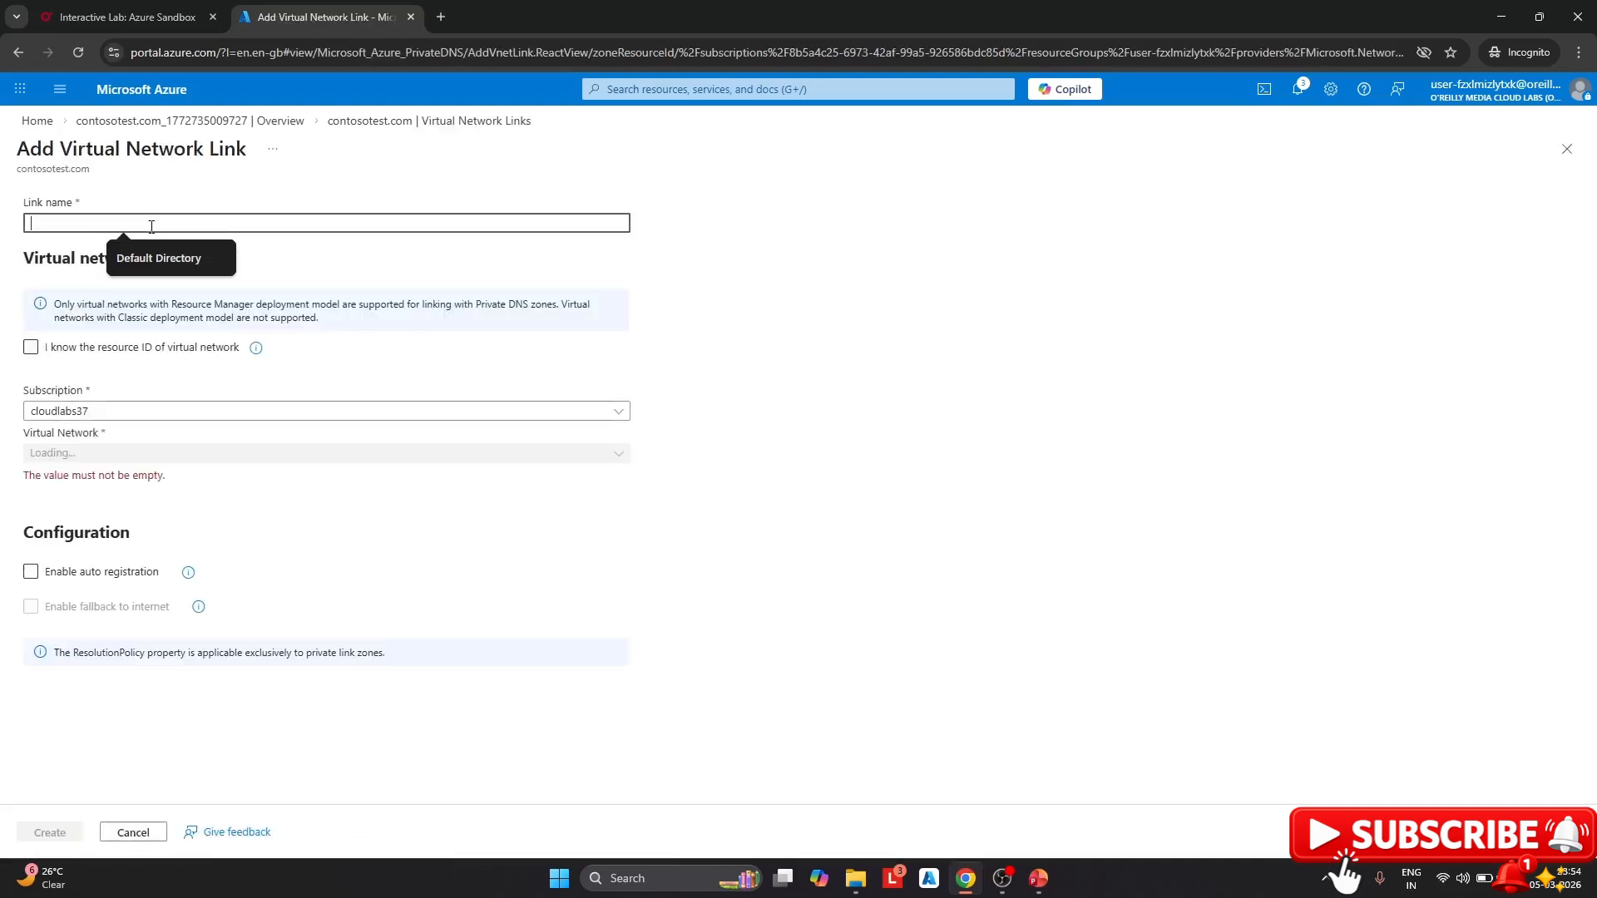
text(demolink)
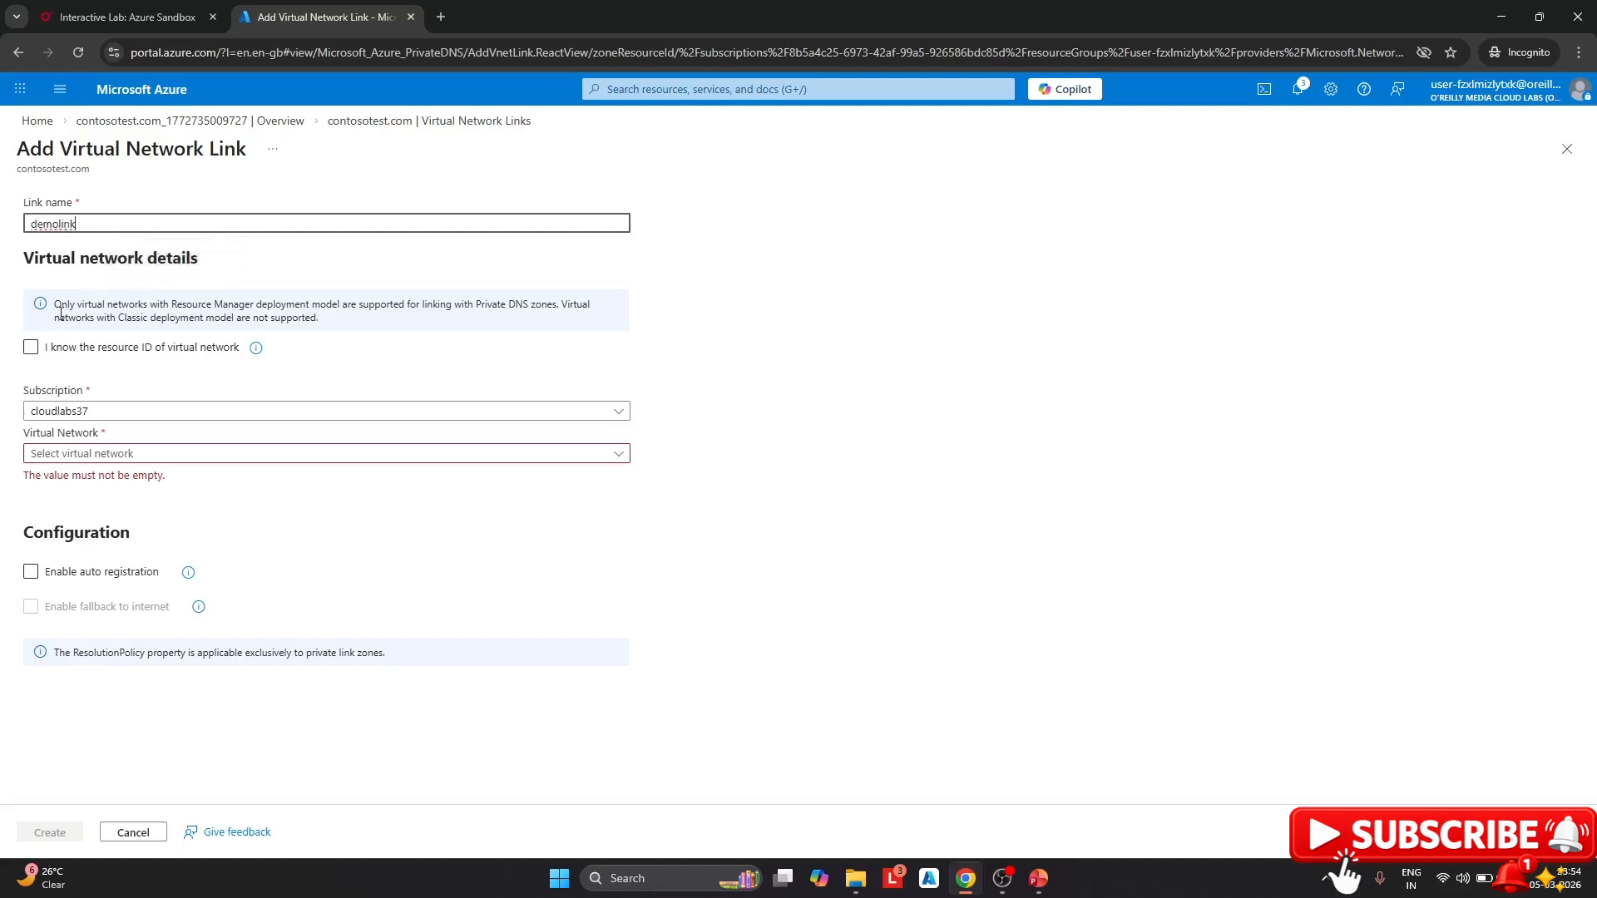
click(86, 385)
click(117, 456)
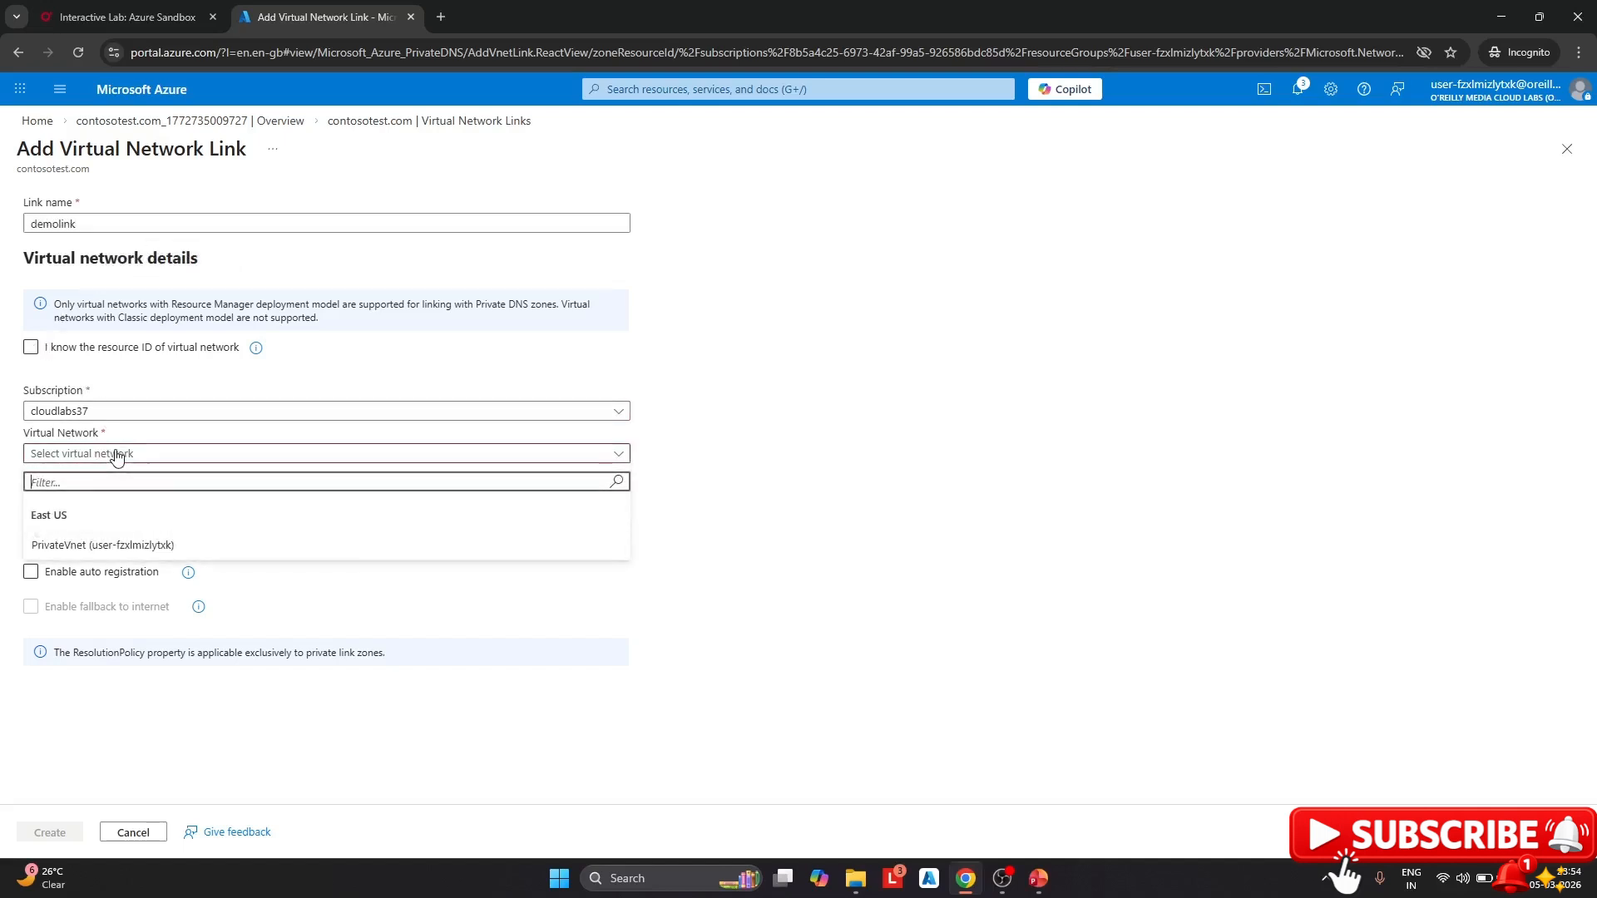
click(71, 543)
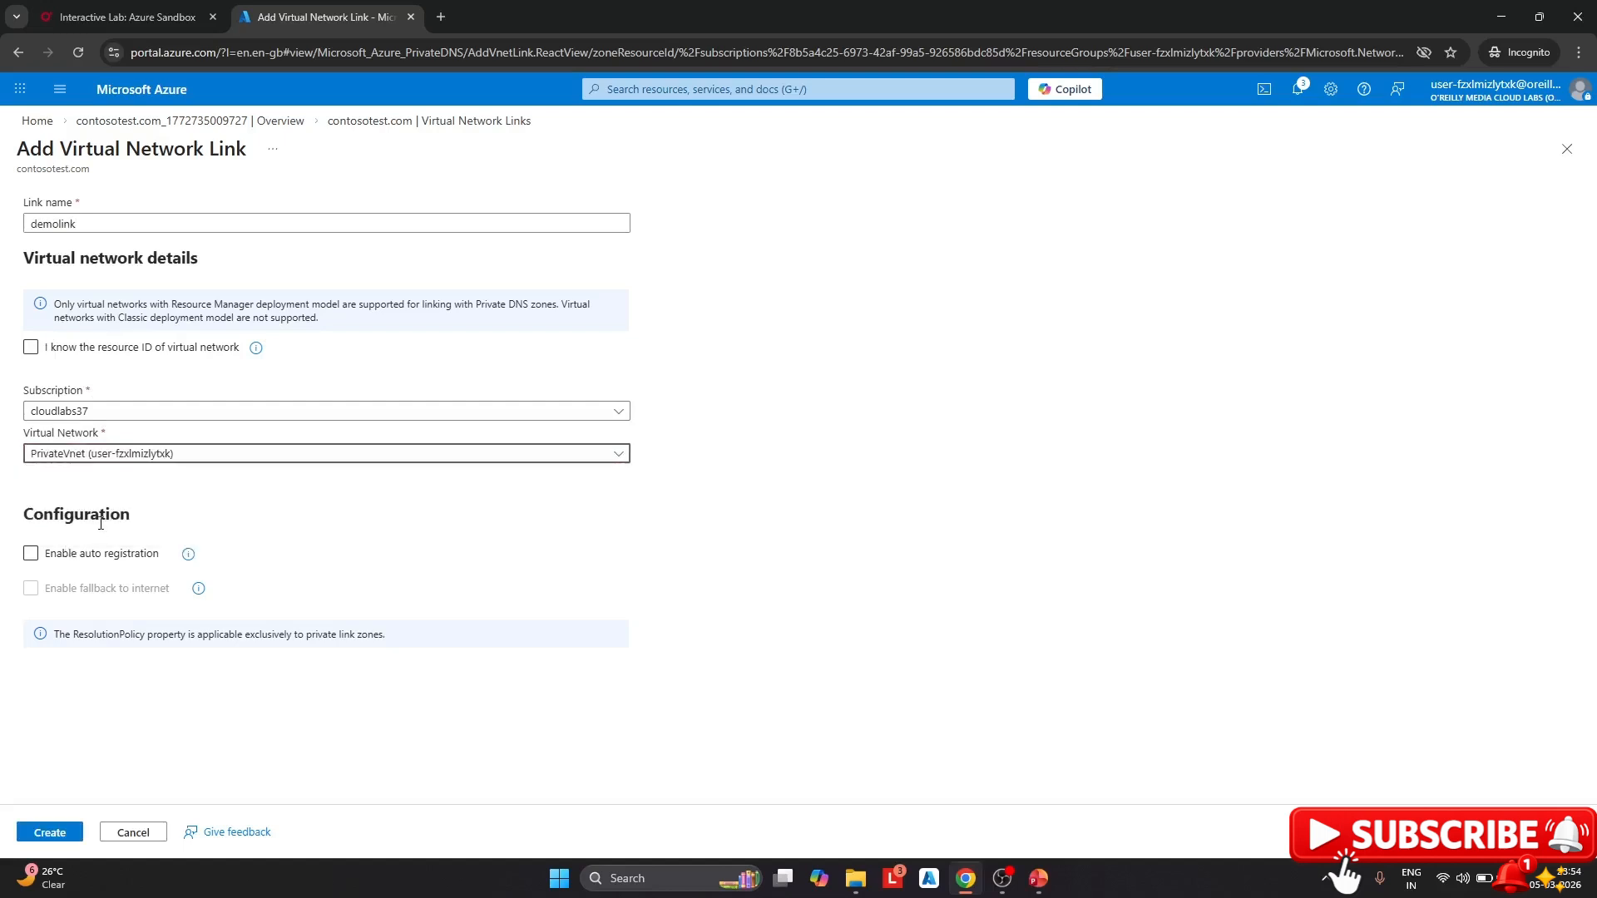
click(30, 557)
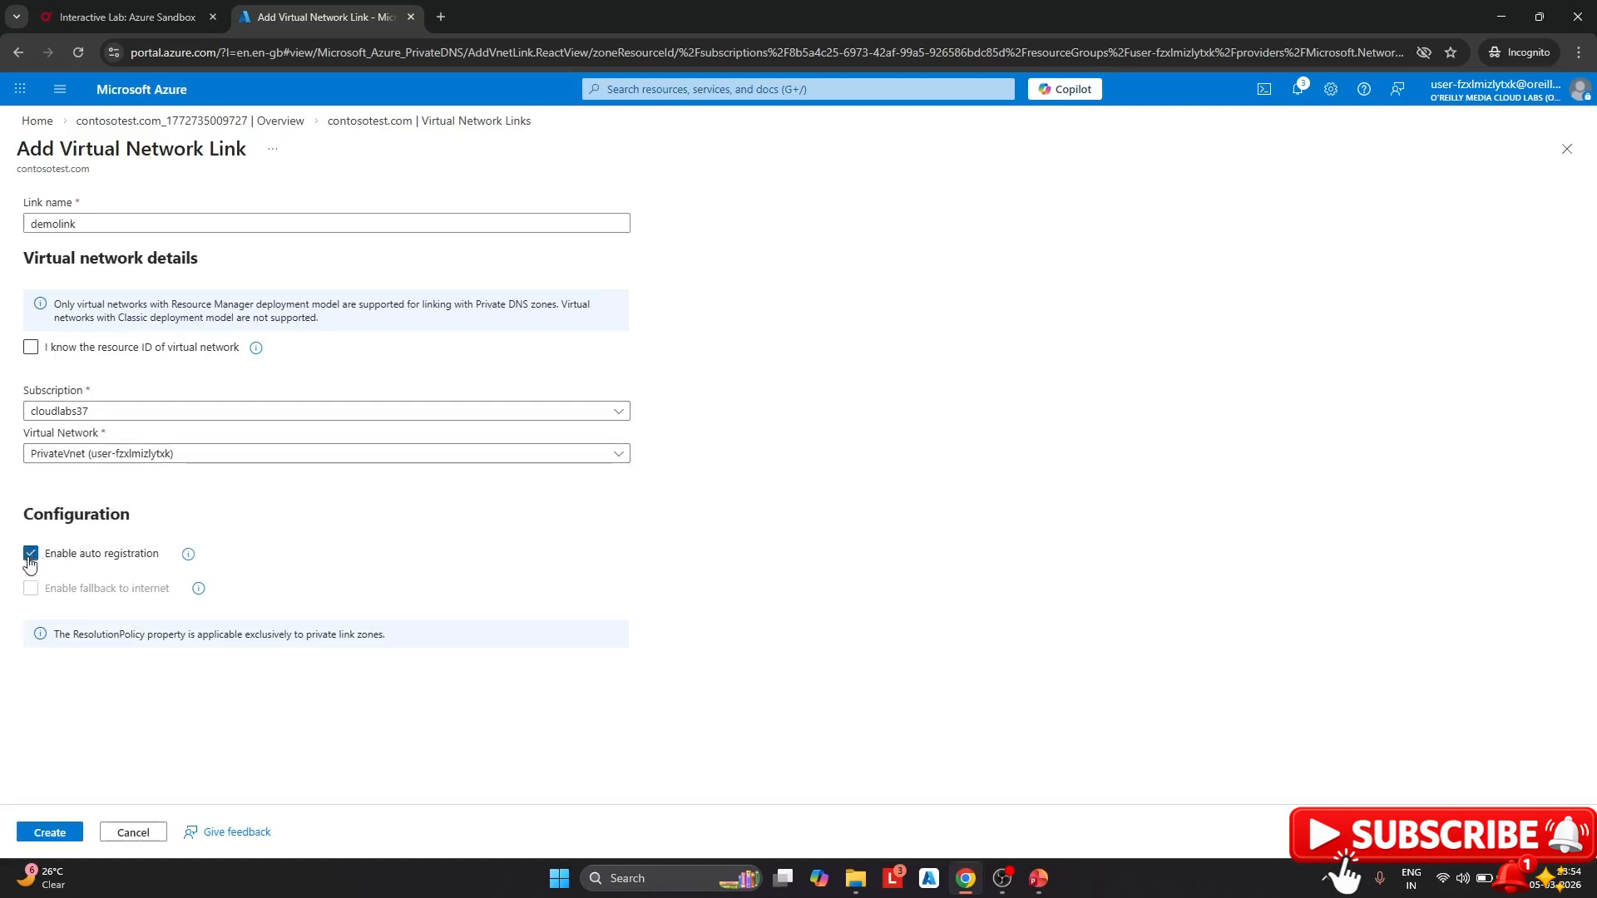
mouse_move(189, 565)
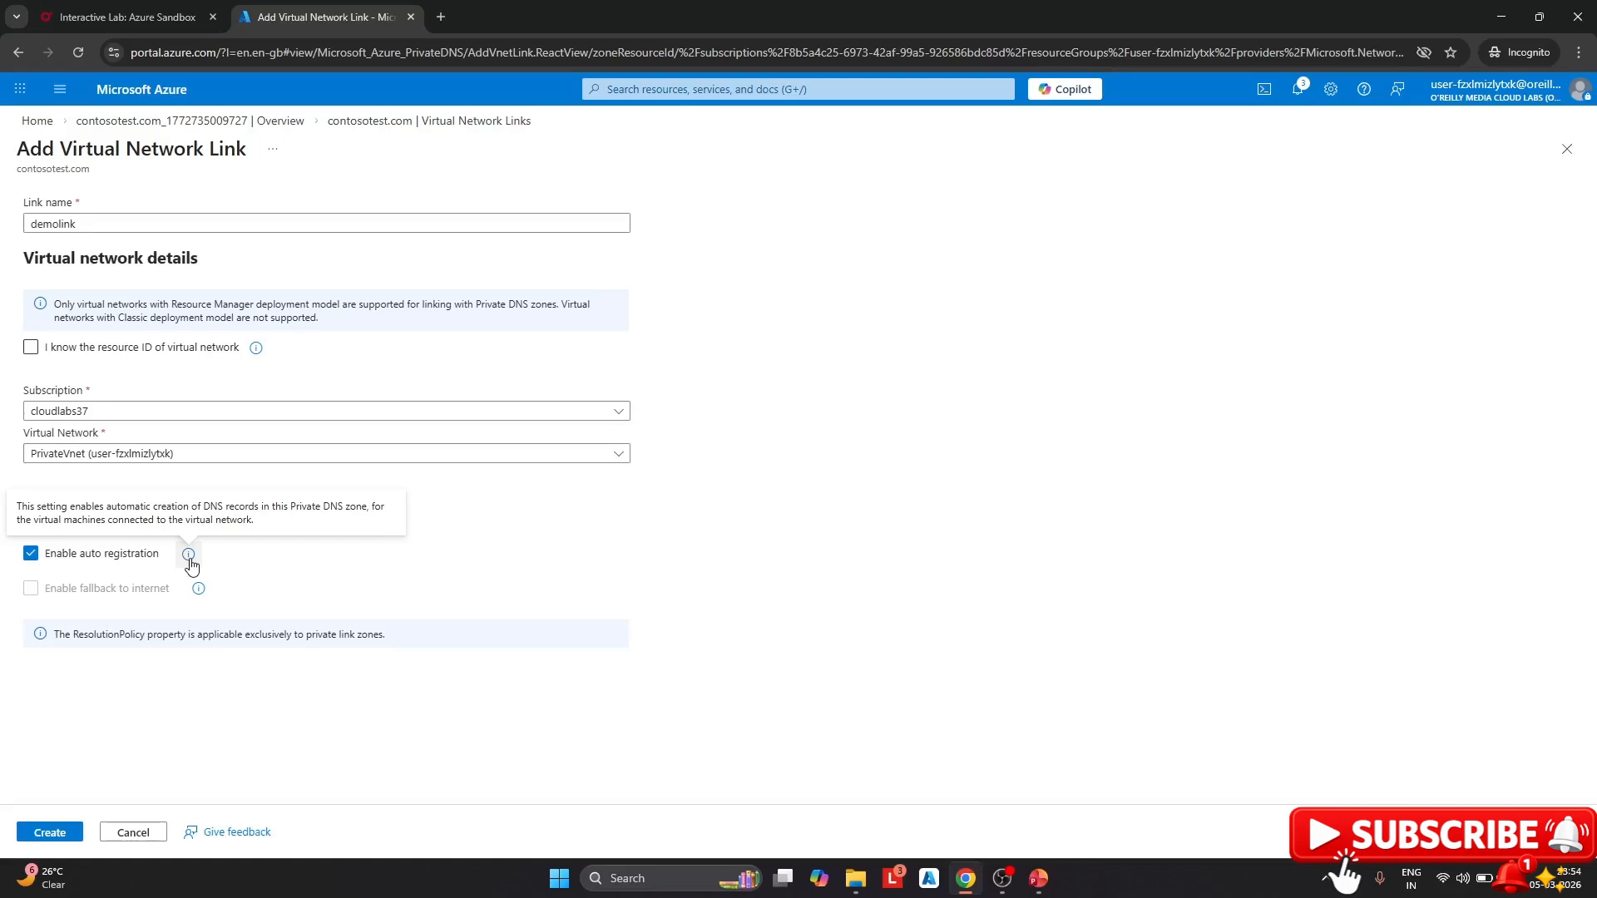
Create demolink, refresh until its status is Completed, and view the webvm A record (10.0.0.4) in Recordsets
click(35, 834)
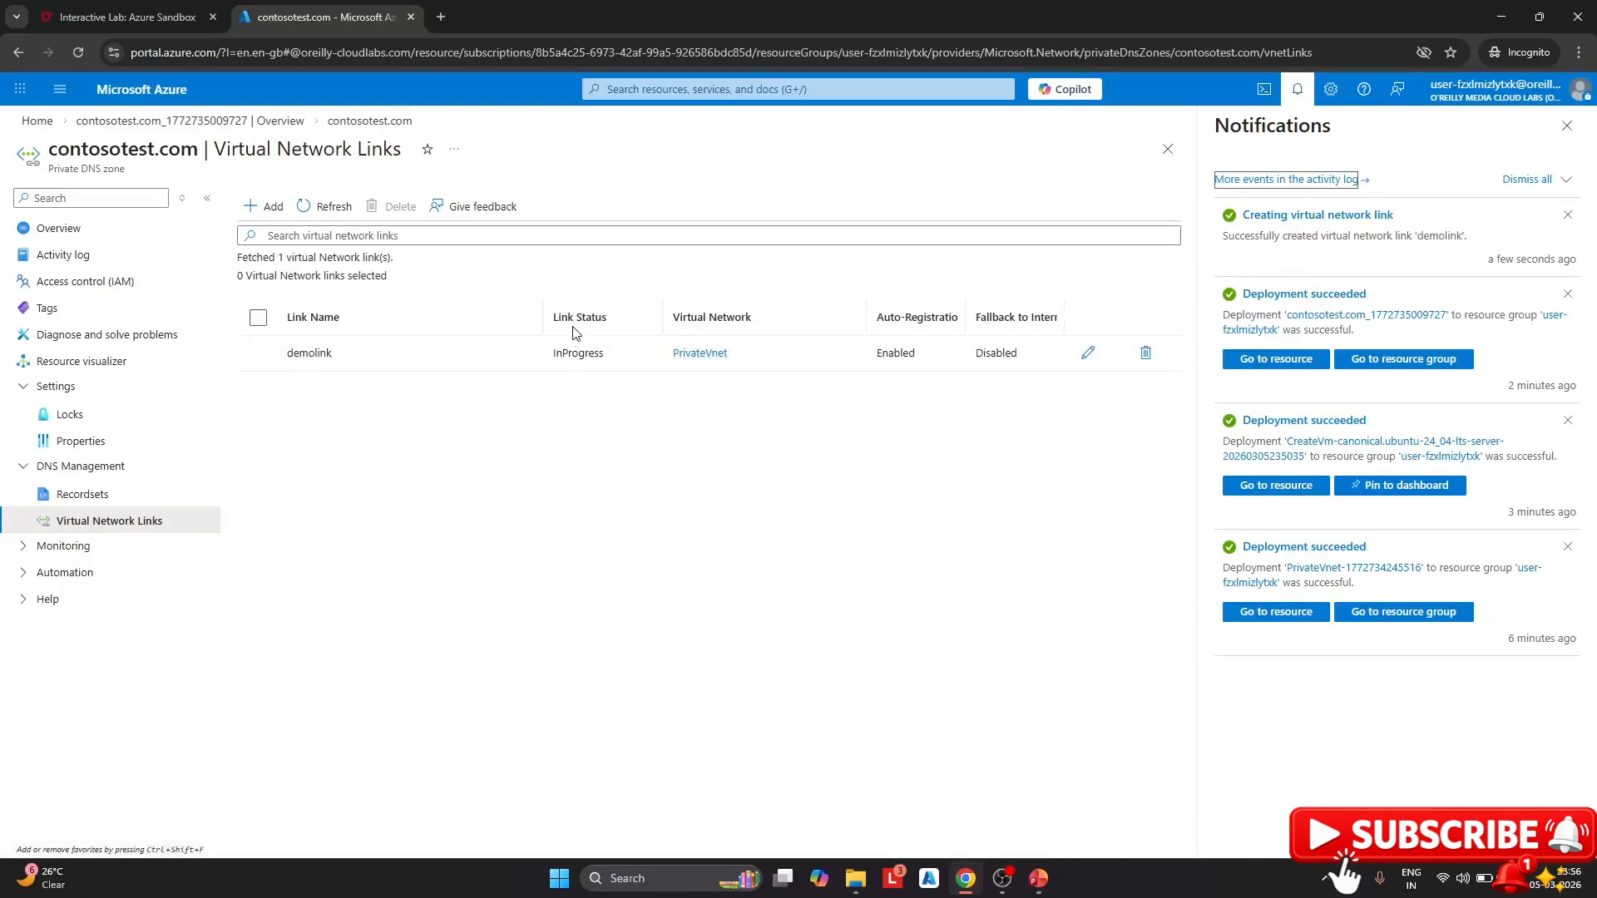
click(332, 208)
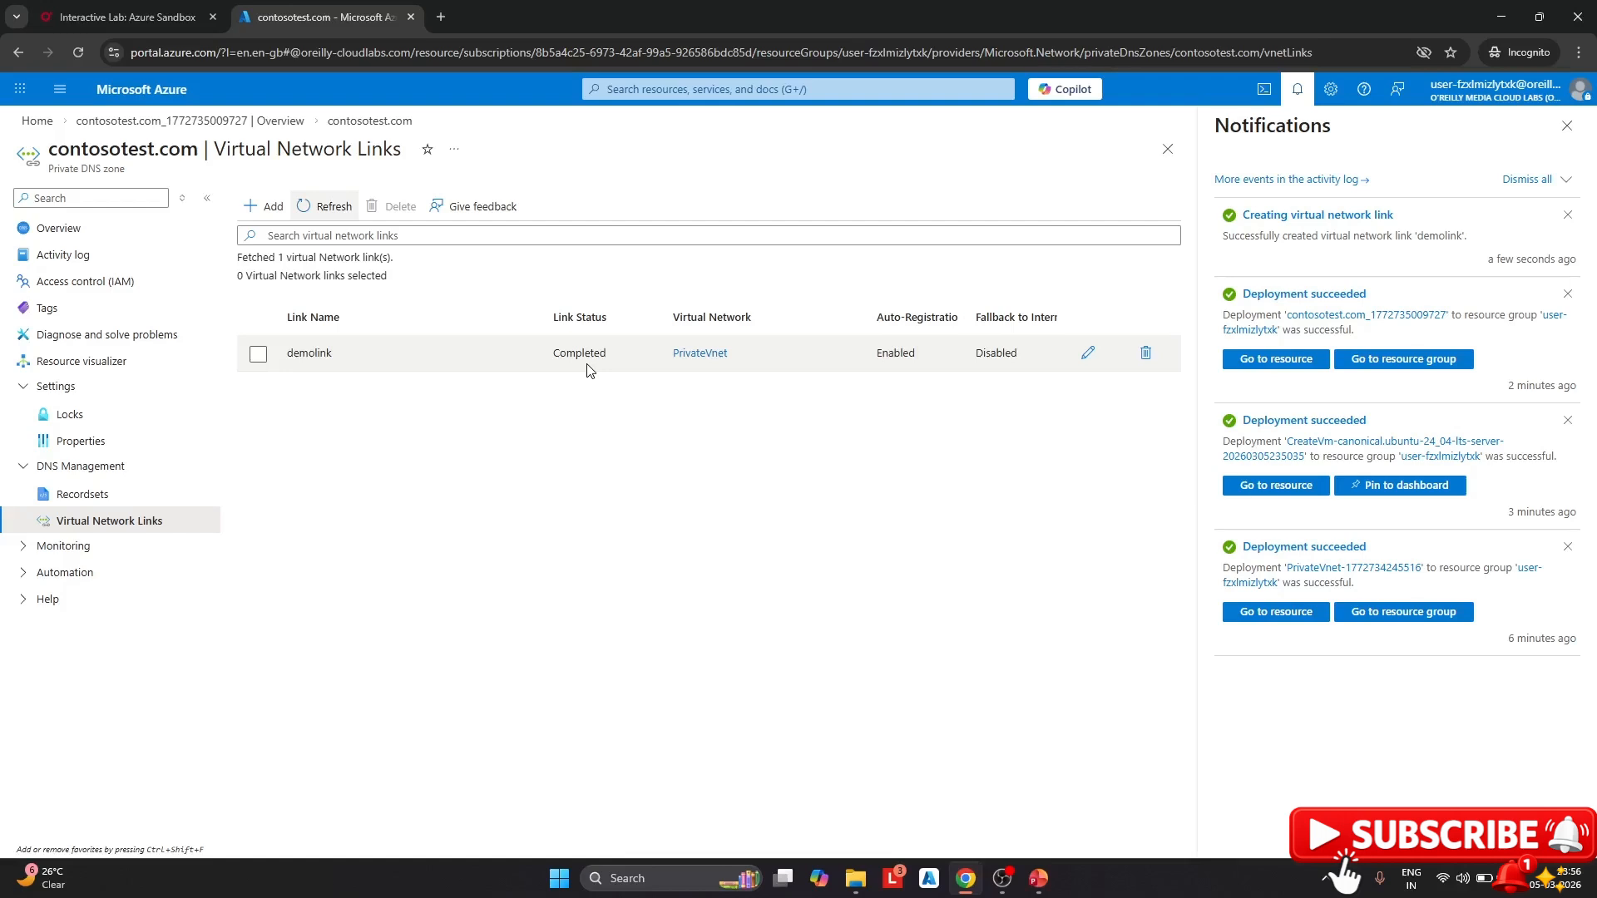
click(108, 503)
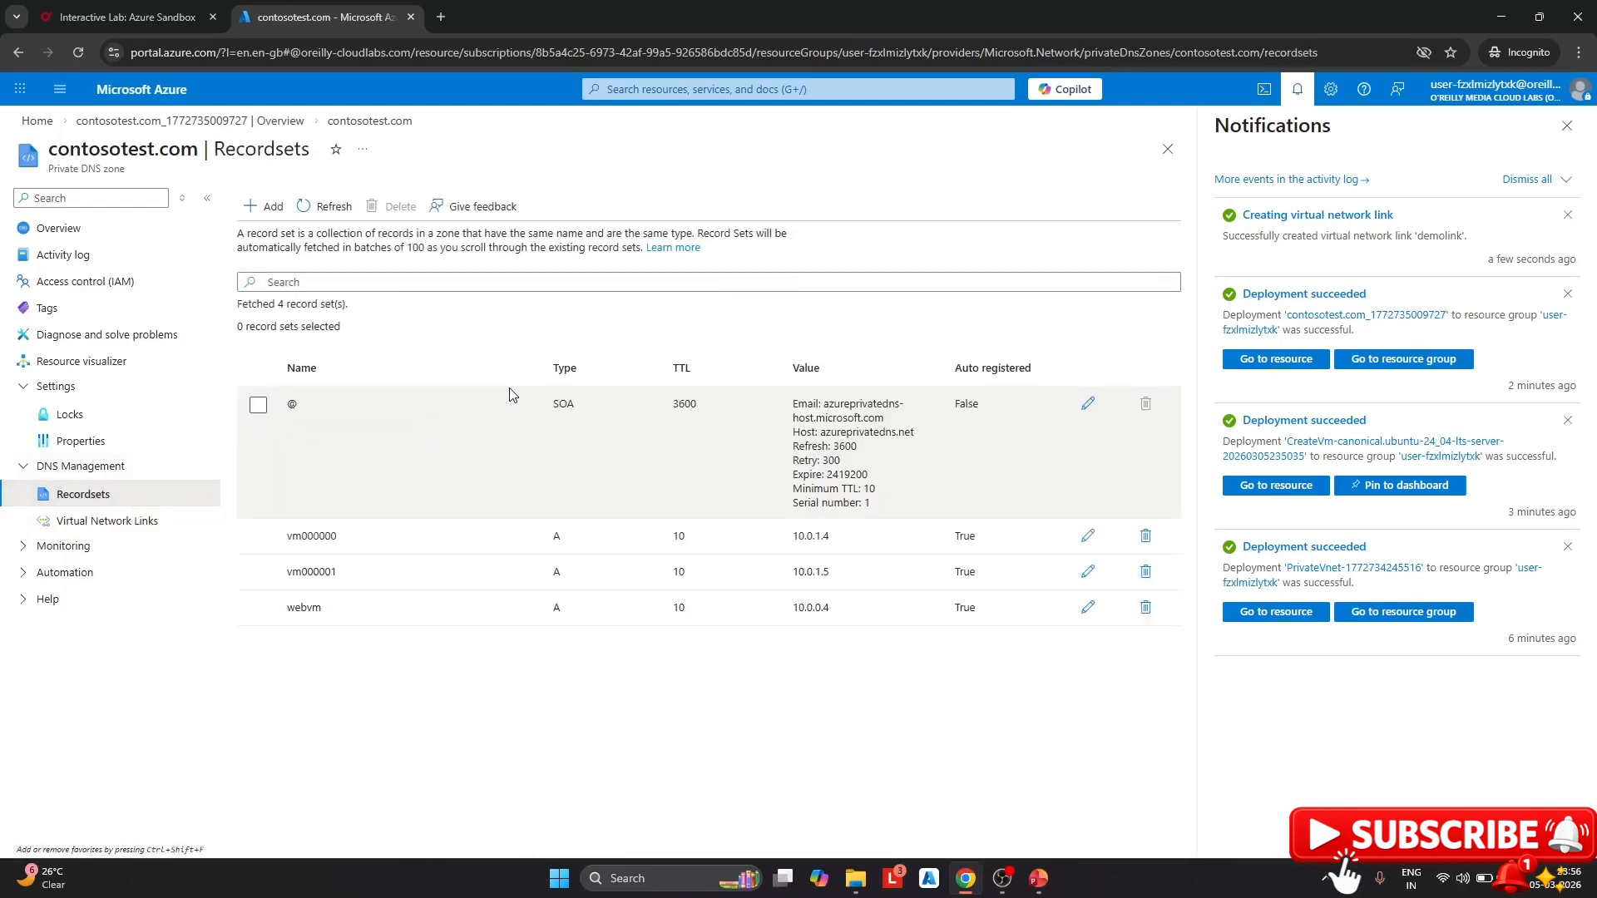